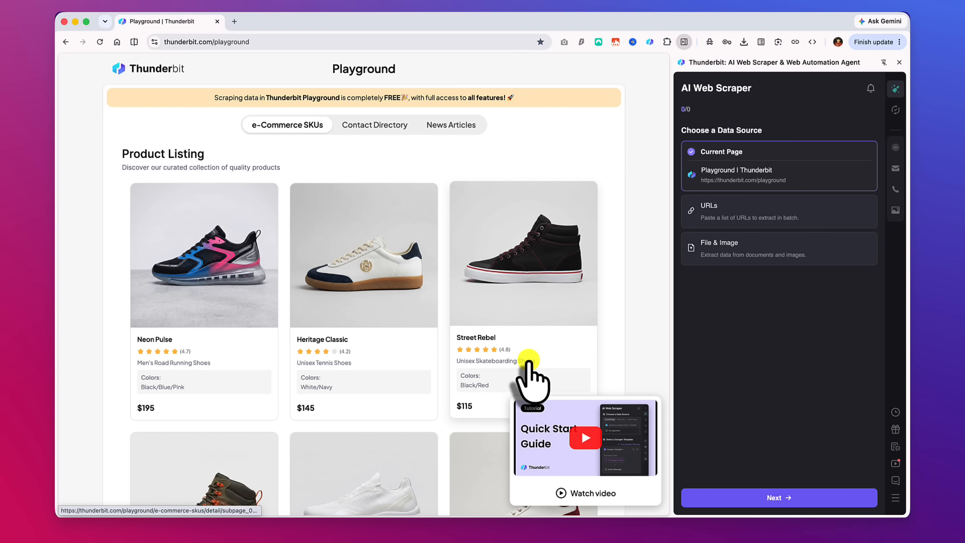
# - Search the web for "gogle extensions store" in a new tab and open the Chrome Web Store
pyautogui.click(234, 21)
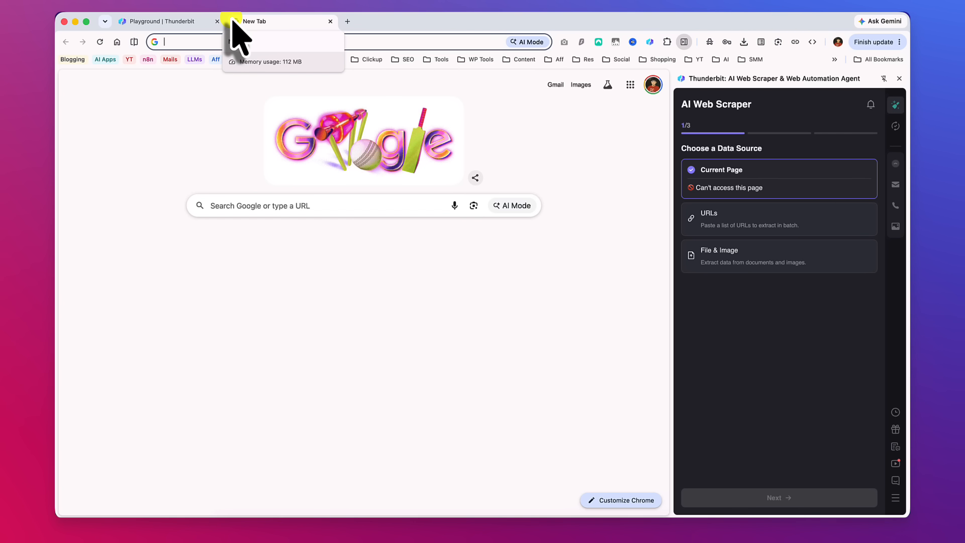
pyautogui.write('gogle ex')
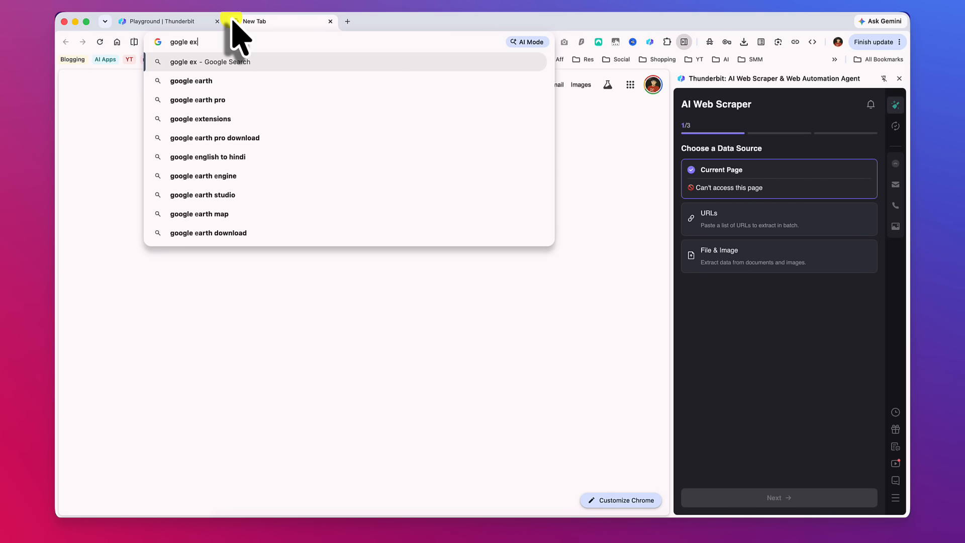
pyautogui.write('tensions store')
pyautogui.press('Return')
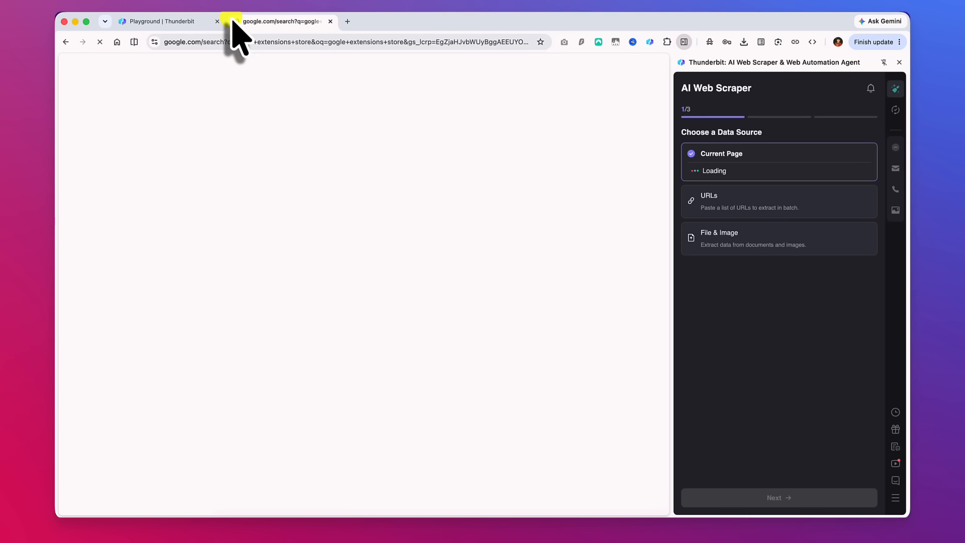
pyautogui.click(132, 190)
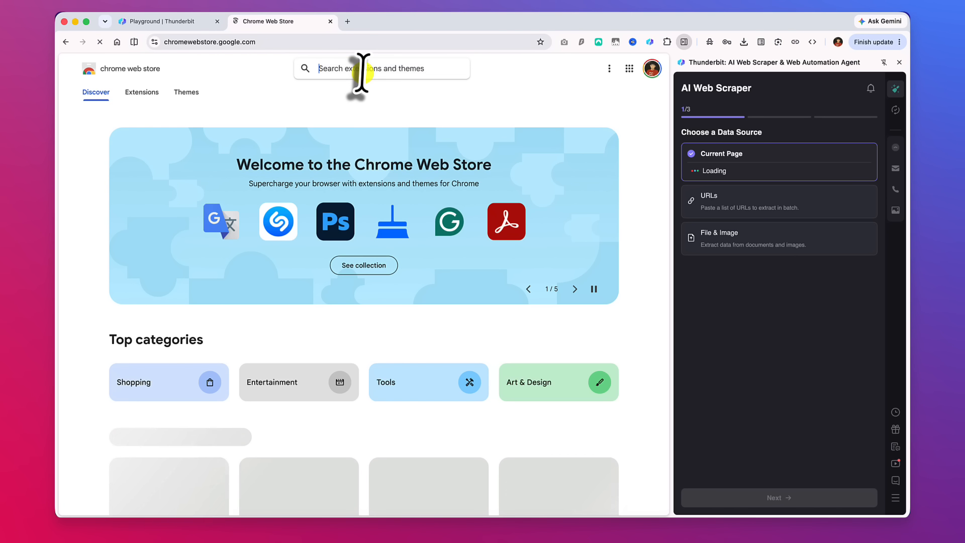
# - Search the Chrome Web Store for "thunderbit" and open the Thunderbit: AI Web Scraper & Web Automation Agent page
pyautogui.click(362, 70)
pyautogui.write('thund')
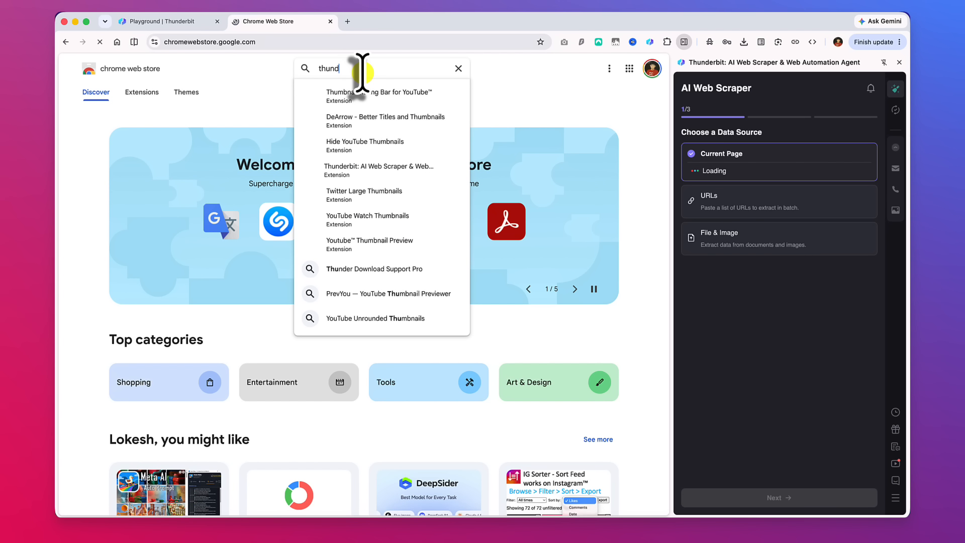
pyautogui.write('erbit')
pyautogui.click(382, 96)
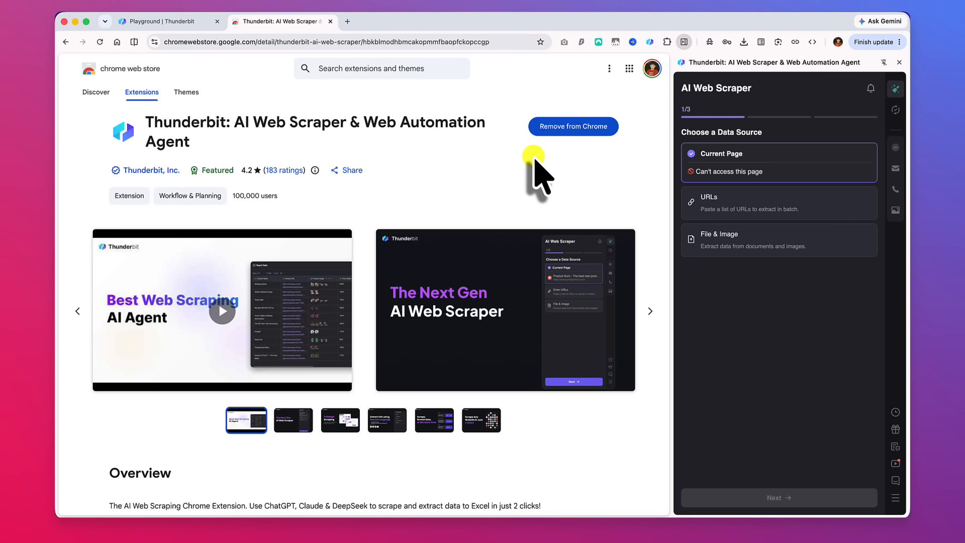
# - Check the Thunderbit entry and its pin setting in the browser's list of installed extensions
pyautogui.scroll(-1, 535, 161)
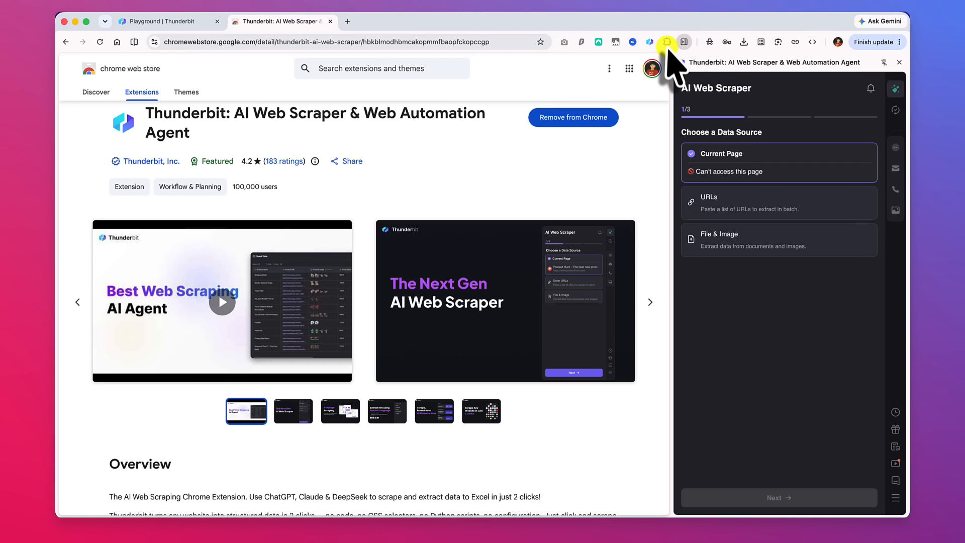
pyautogui.click(666, 43)
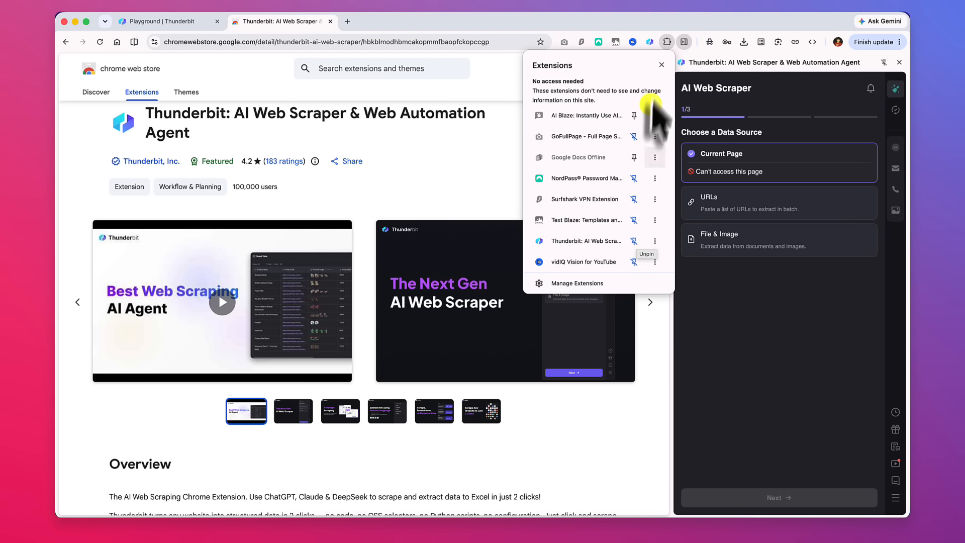
pyautogui.click(667, 42)
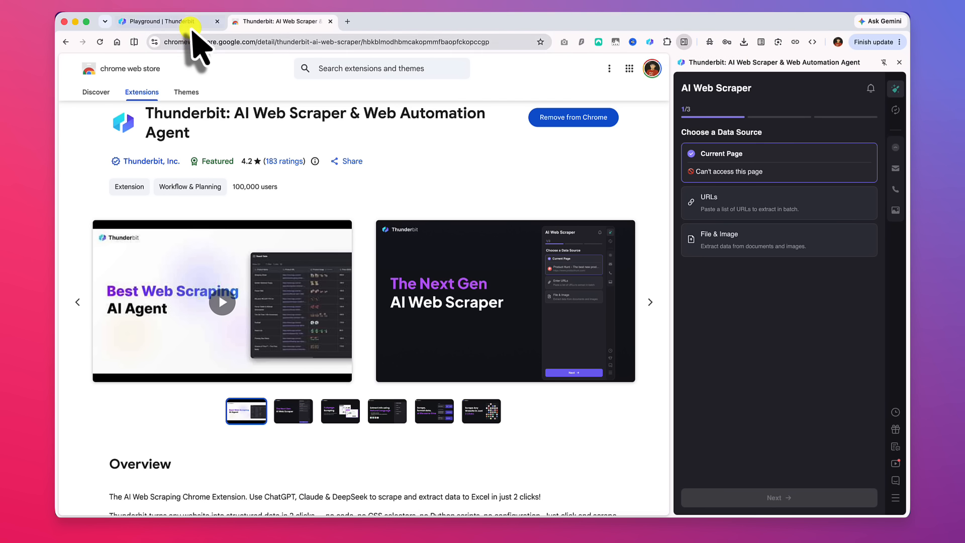
# - Return to the Thunderbit Playground and examine its product listing, Contact Directory and News Articles sample pages
pyautogui.click(191, 23)
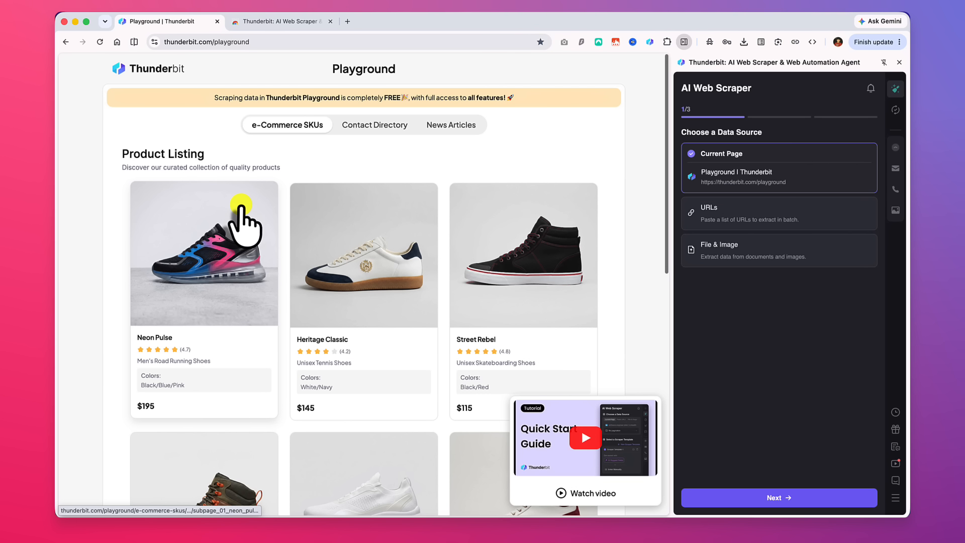
pyautogui.scroll(-1, 251, 200)
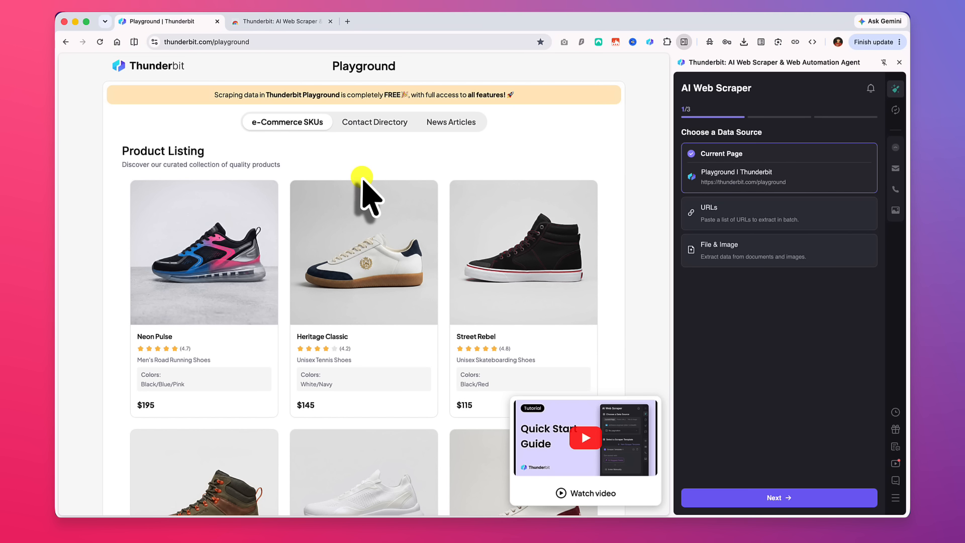
pyautogui.scroll(-2, 362, 194)
pyautogui.click(386, 86)
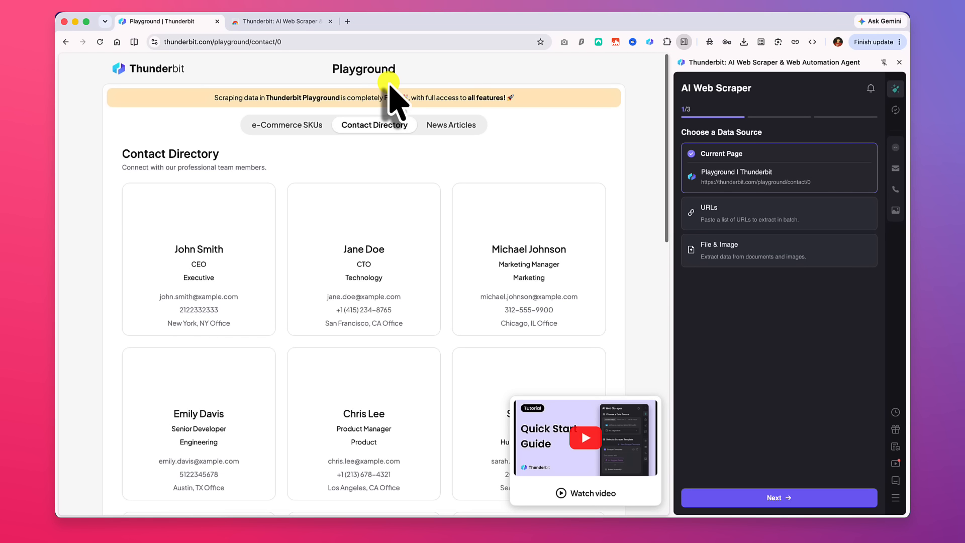
pyautogui.scroll(-2, 376, 151)
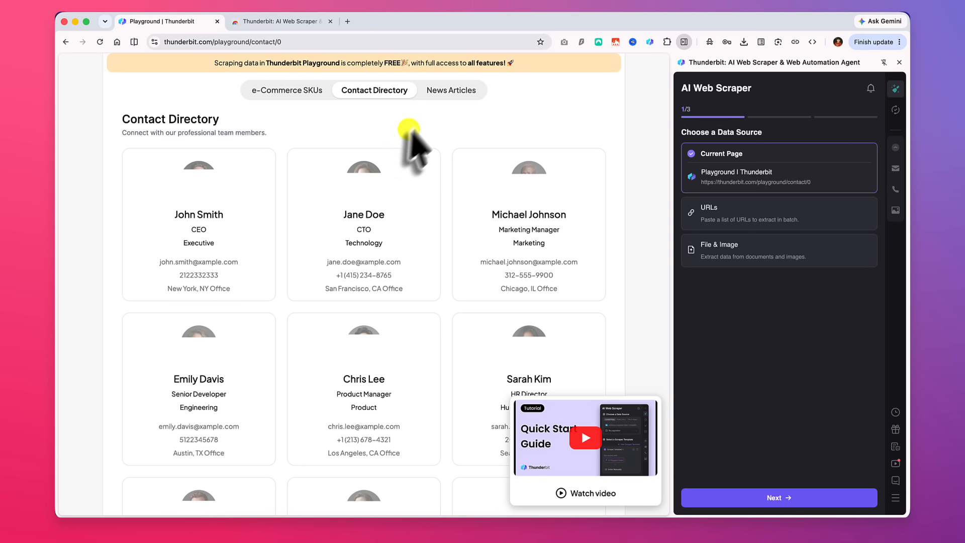
pyautogui.click(437, 93)
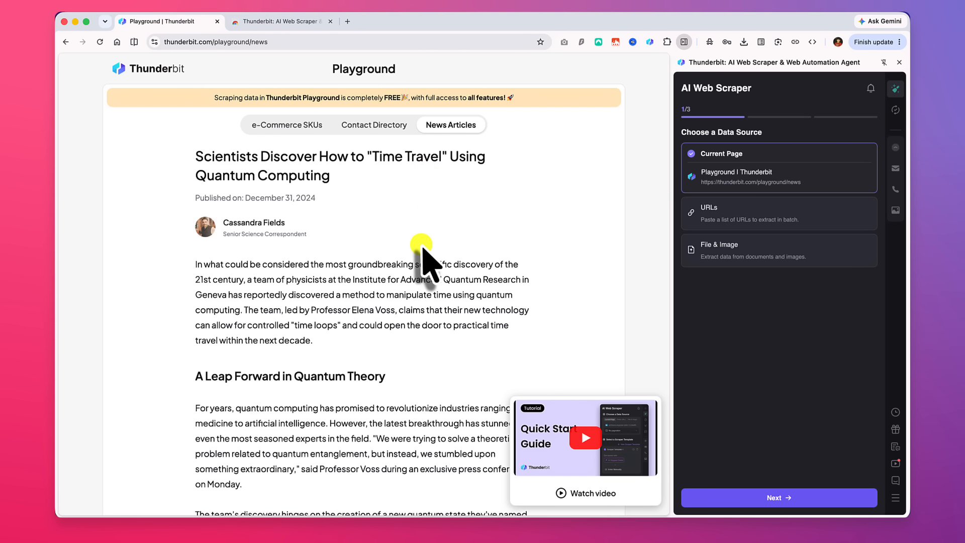
pyautogui.scroll(-8, 421, 246)
pyautogui.scroll(-10, 421, 244)
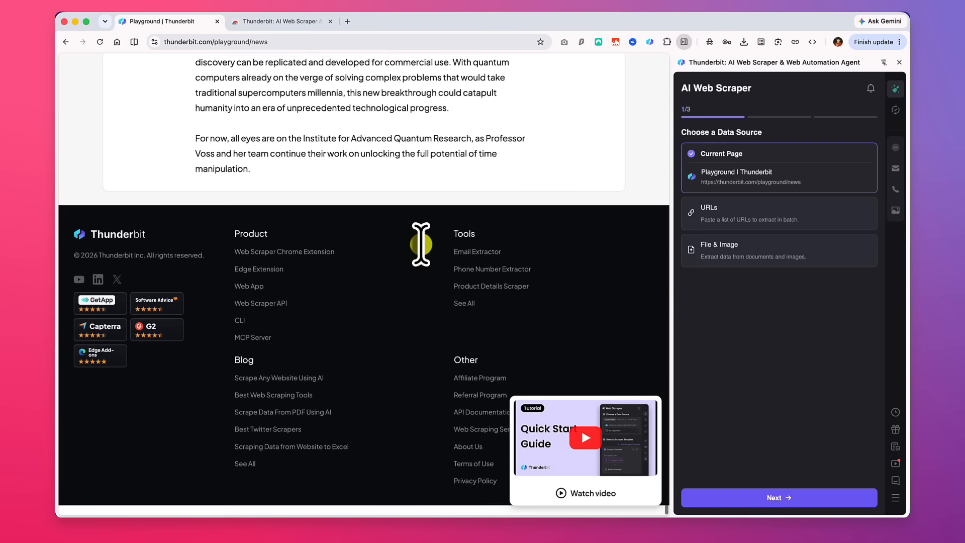
pyautogui.scroll(15, 421, 244)
pyautogui.scroll(5, 421, 245)
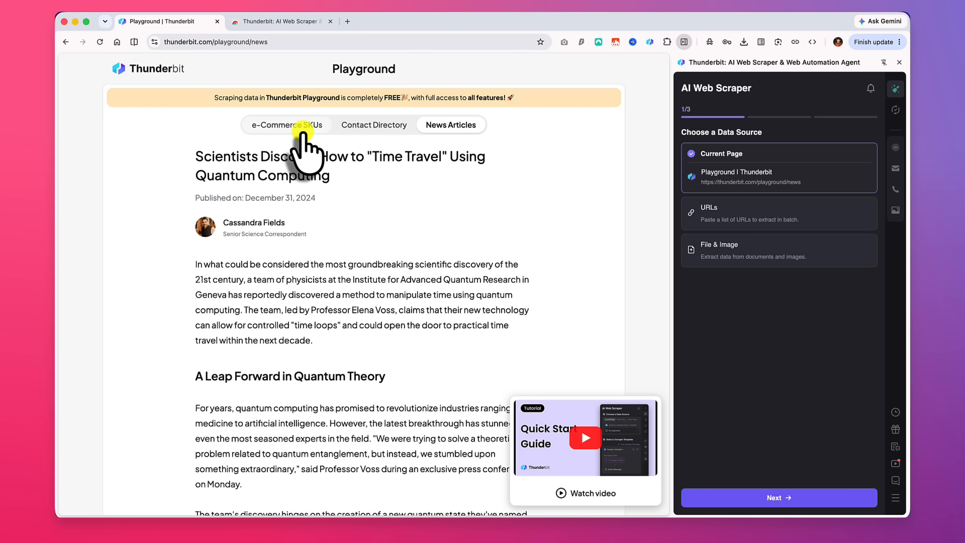
# - Open the e-Commerce SKUs sample and review the product listing down to its page links
pyautogui.click(303, 131)
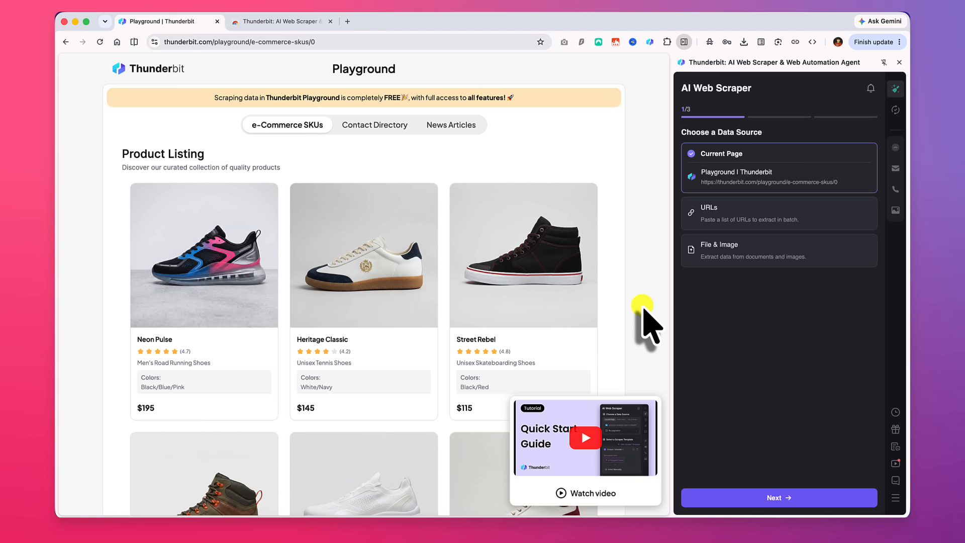
pyautogui.scroll(-1, 590, 273)
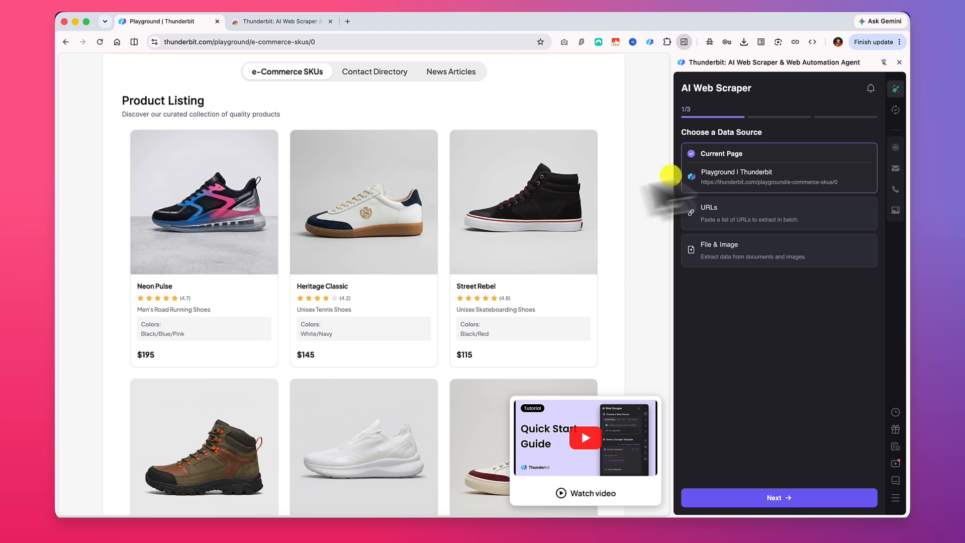
pyautogui.scroll(-5, 636, 187)
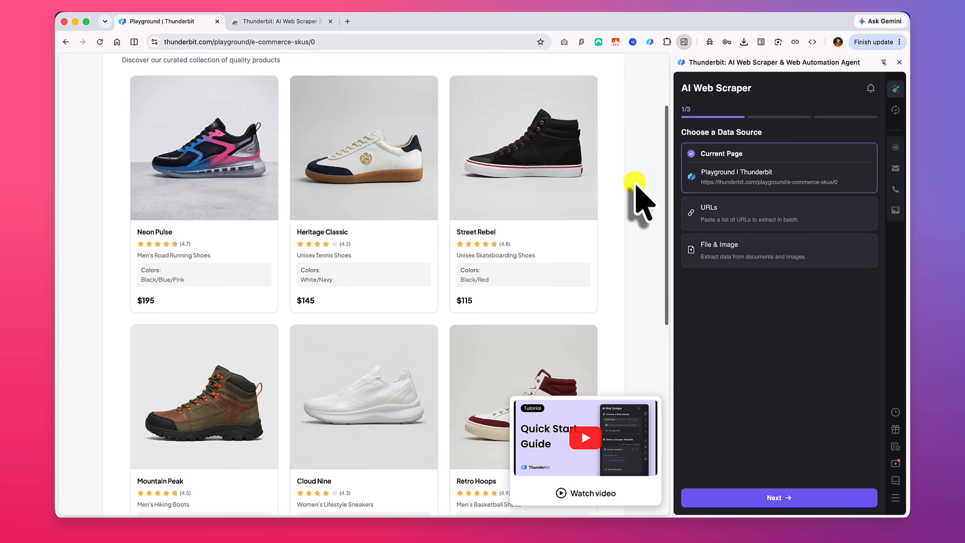
pyautogui.scroll(3, 637, 198)
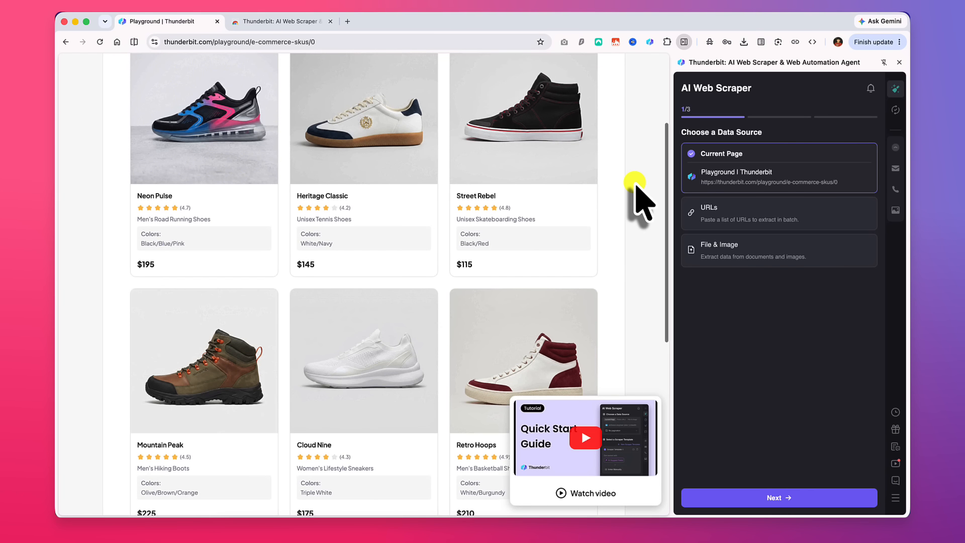
pyautogui.scroll(-5, 637, 199)
pyautogui.scroll(-1, 636, 196)
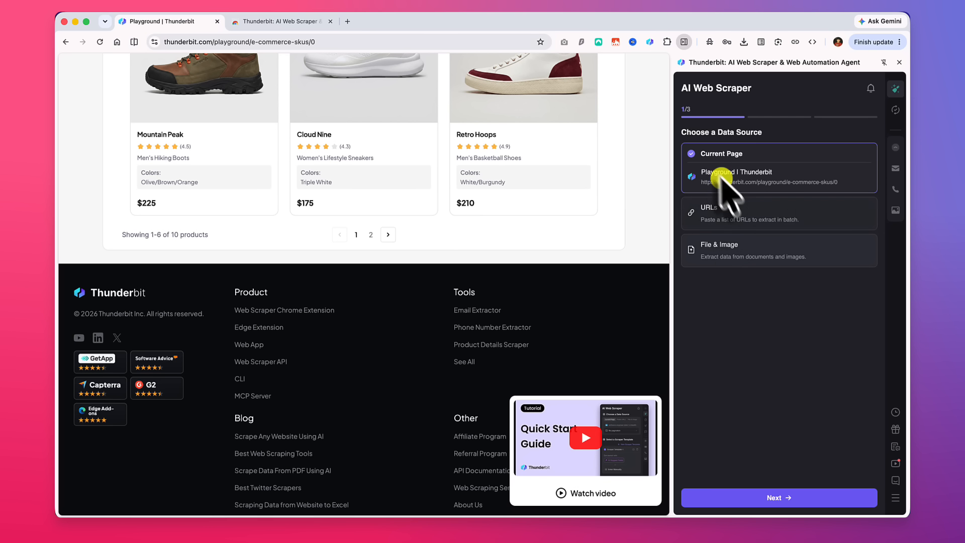
# - Use the current Playground page as the scraper's data source and proceed to the page navigation setup
pyautogui.click(785, 499)
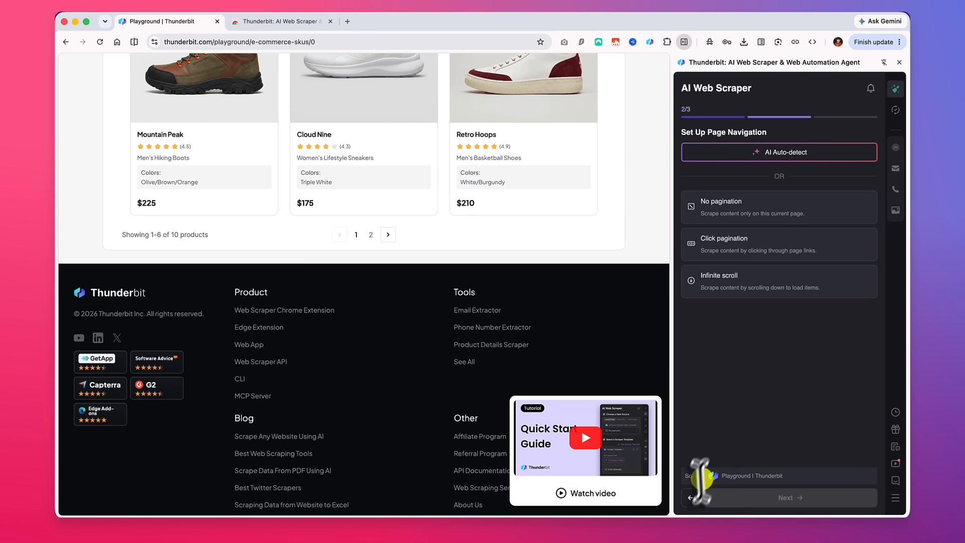
pyautogui.click(692, 496)
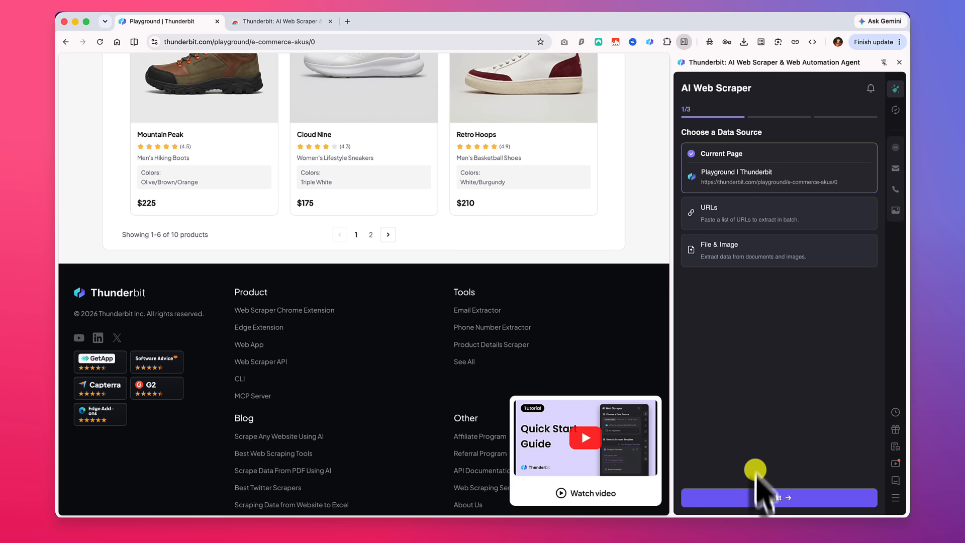
pyautogui.click(758, 495)
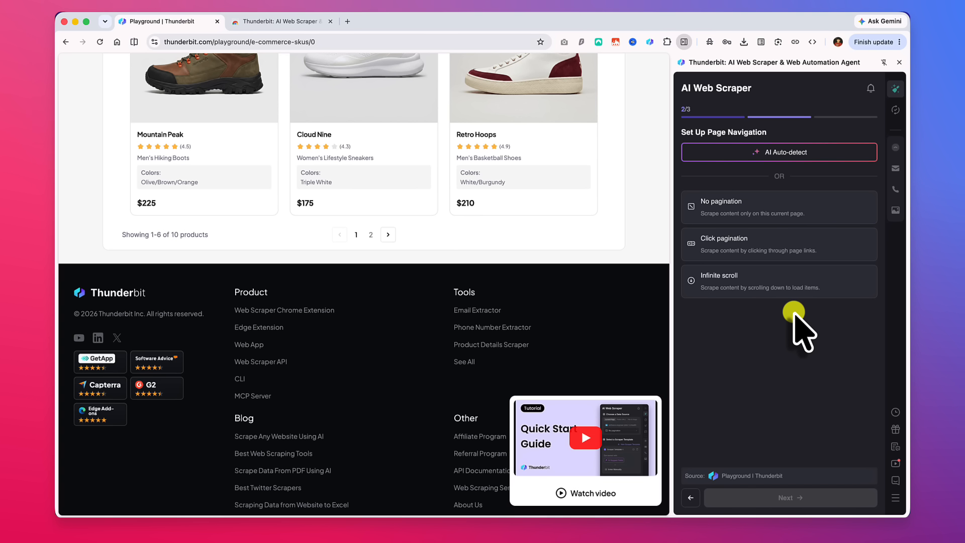
# - Auto-detect the page navigation with AI and confirm click pagination limited to 2 pages
pyautogui.click(807, 155)
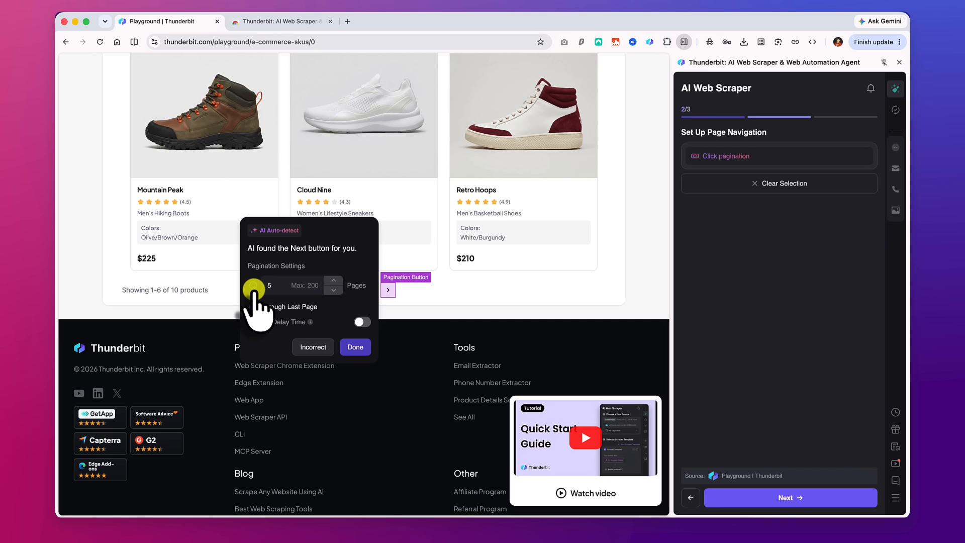
pyautogui.click(331, 289)
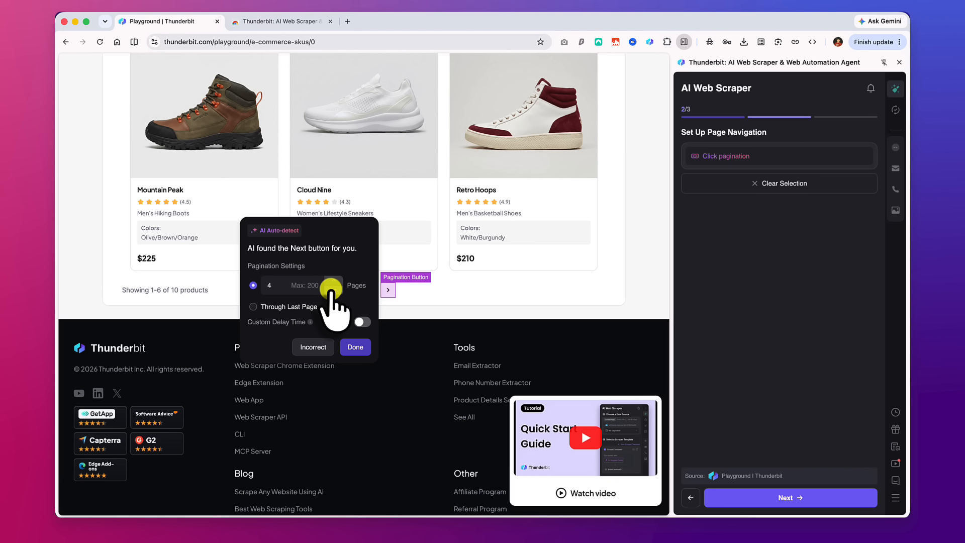
pyautogui.click(331, 289)
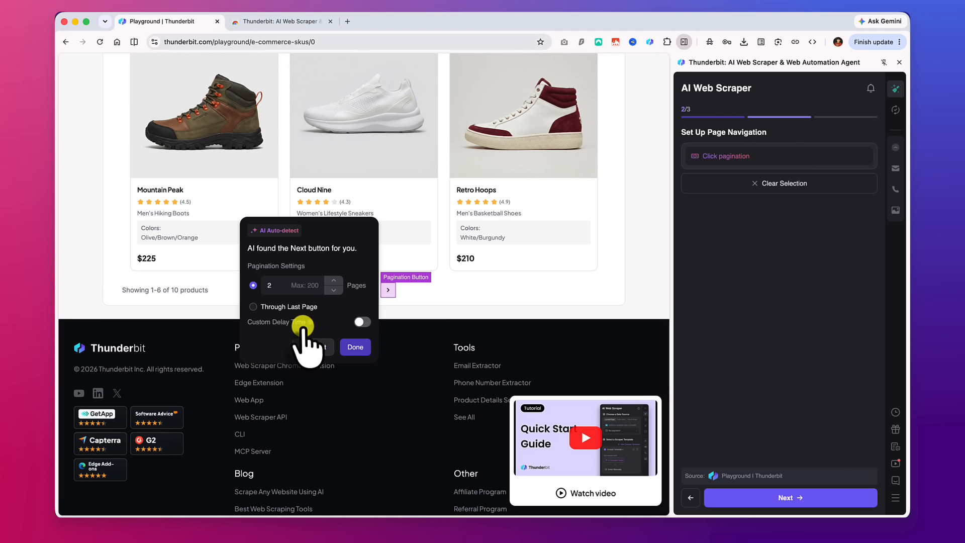
pyautogui.moveTo(308, 323)
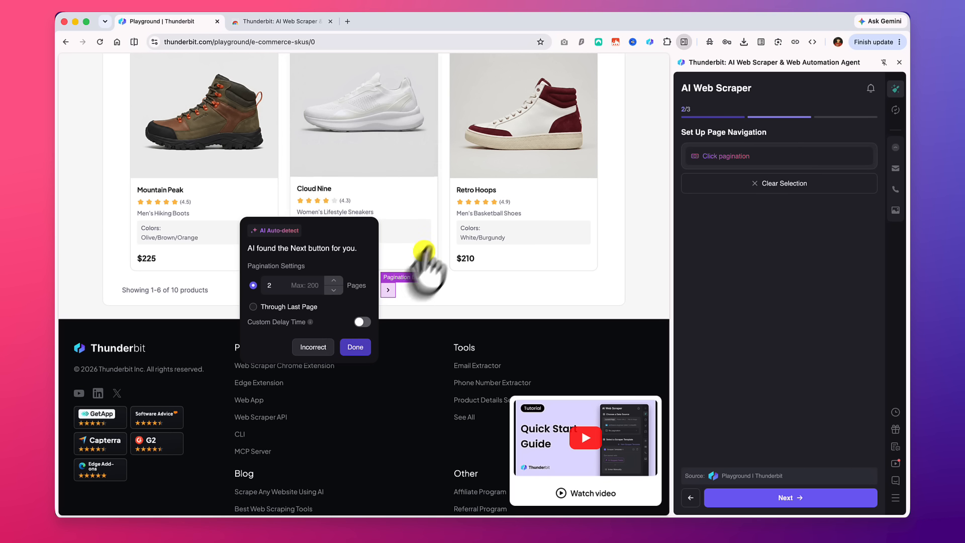
pyautogui.click(362, 346)
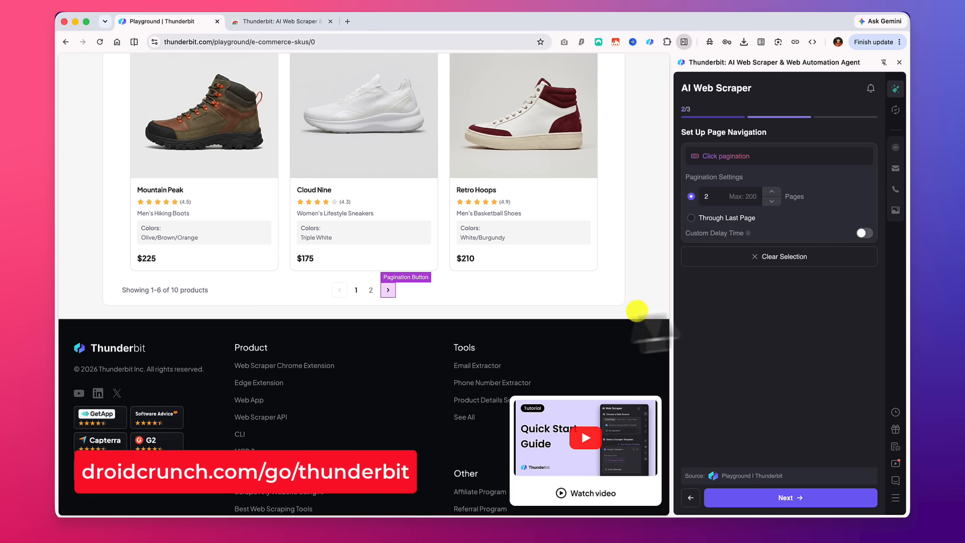
# - Proceed to the scraper templates, have AI suggest fields for Scraper 2, and generate fields from the product subpages too
pyautogui.click(810, 498)
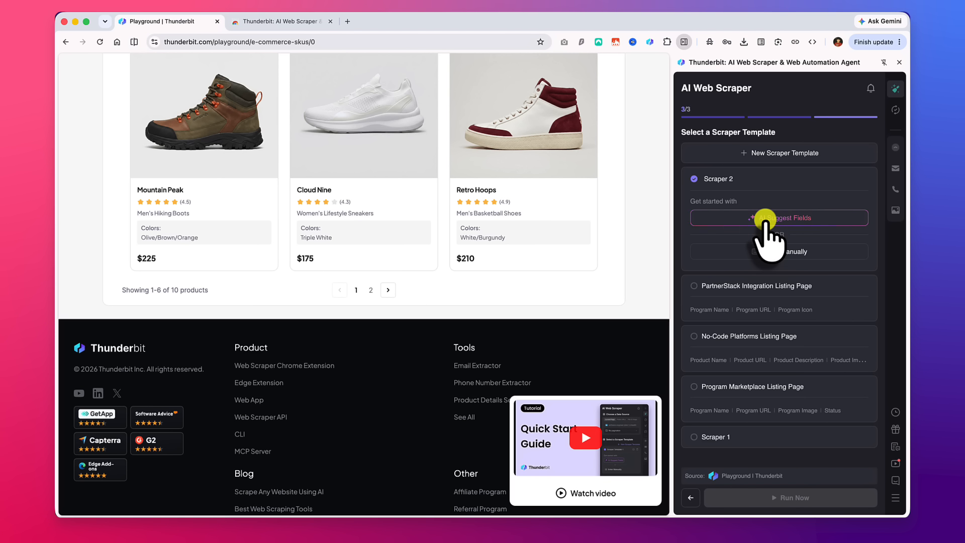
pyautogui.click(774, 218)
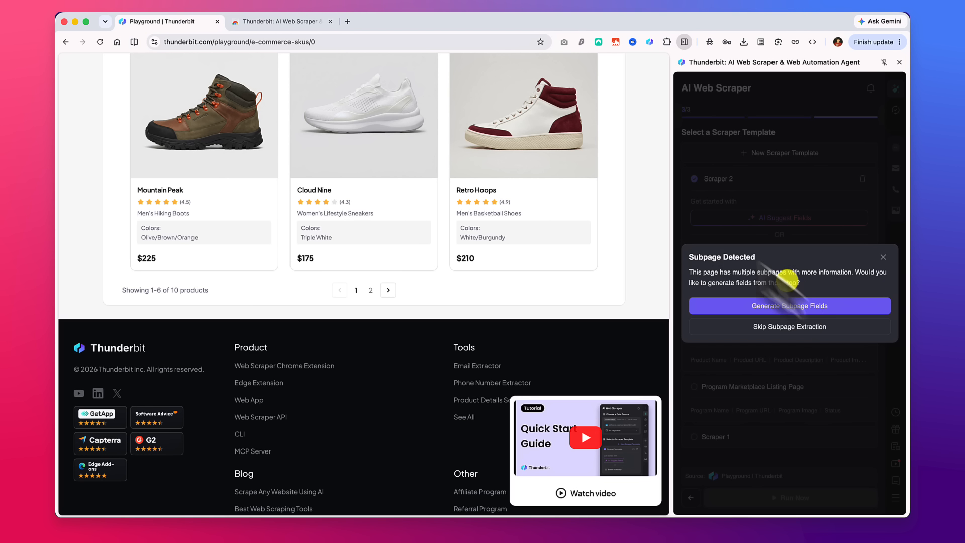
pyautogui.scroll(10, 618, 223)
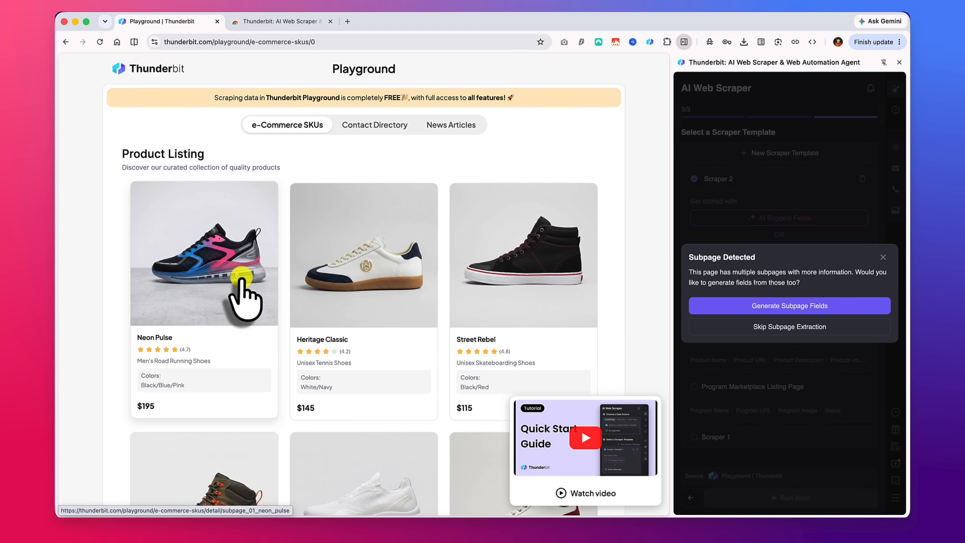
pyautogui.scroll(-10, 242, 276)
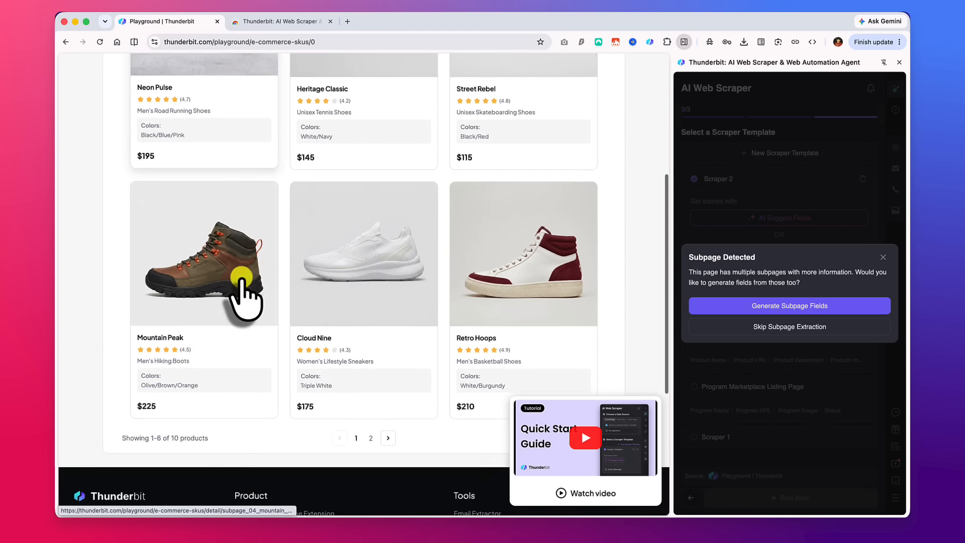
pyautogui.scroll(10, 242, 272)
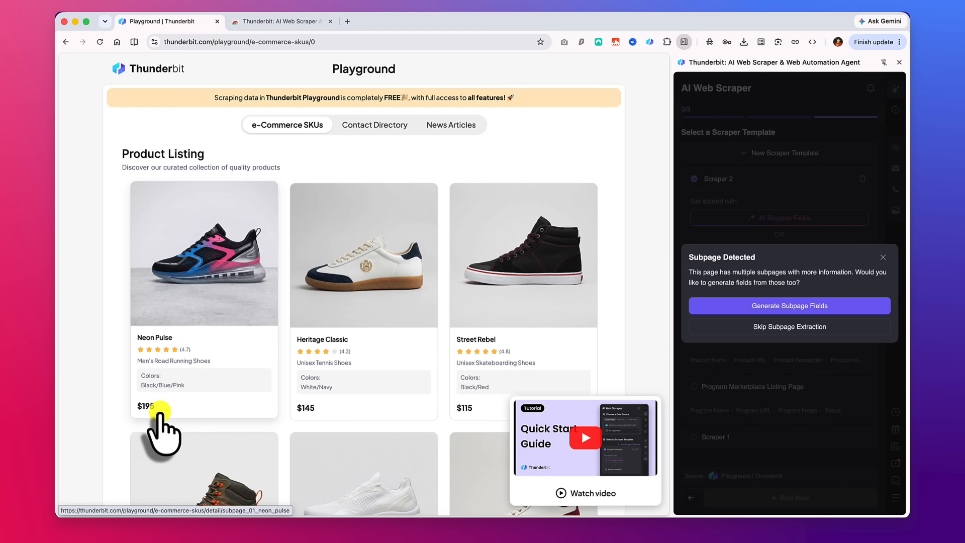
pyautogui.click(777, 306)
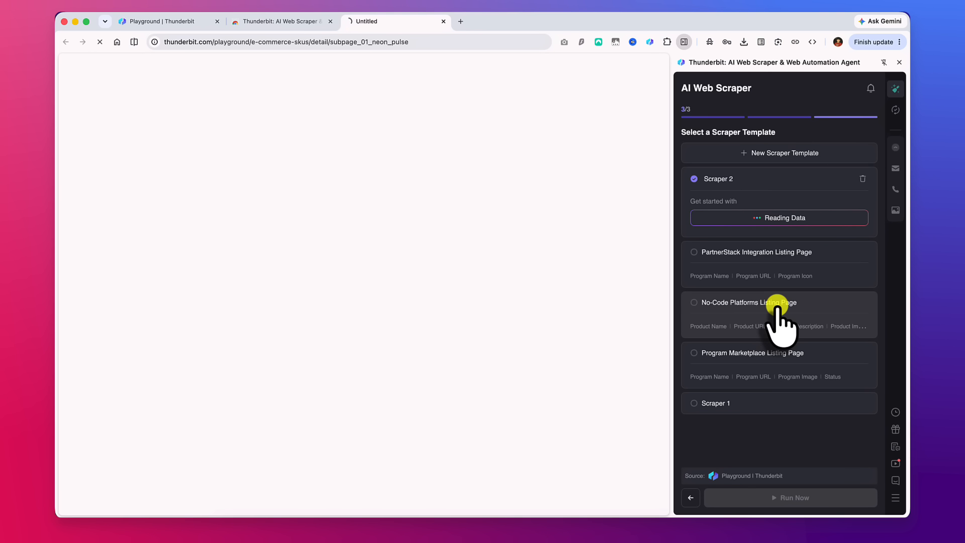
# - Review the Neon Pulse subpage and the AI-suggested fields in the Product Listing Page template, including the subpage fields
pyautogui.scroll(-3, 424, 173)
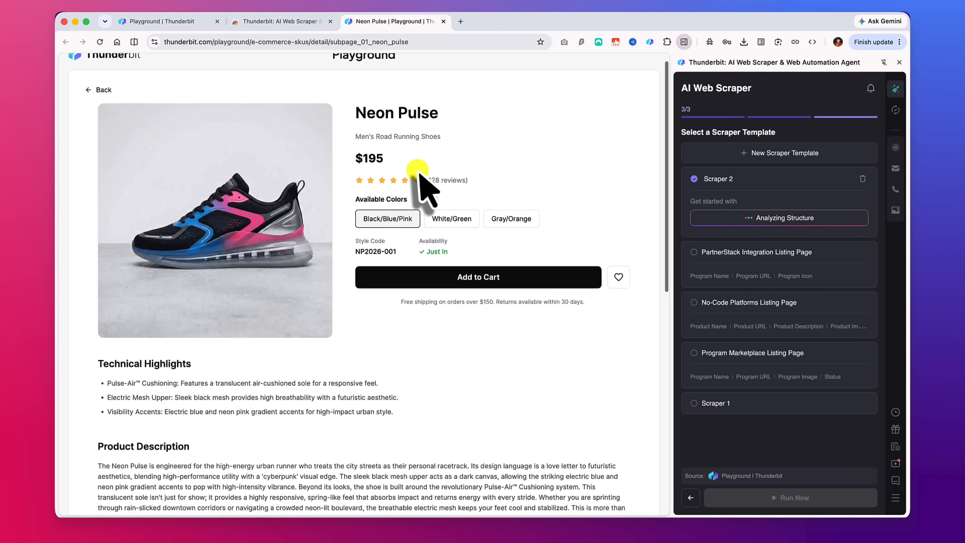
pyautogui.scroll(3, 424, 173)
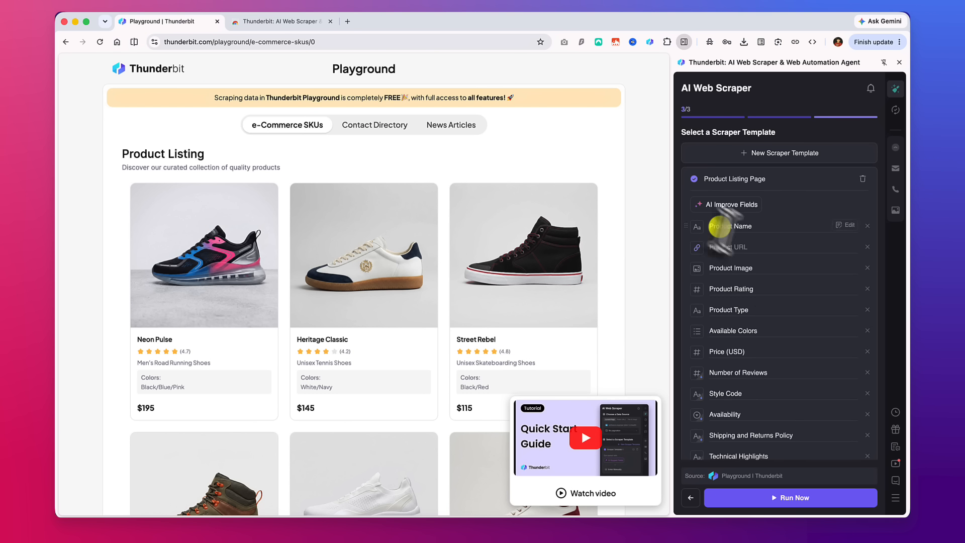
pyautogui.scroll(-6, 707, 263)
pyautogui.scroll(6, 772, 271)
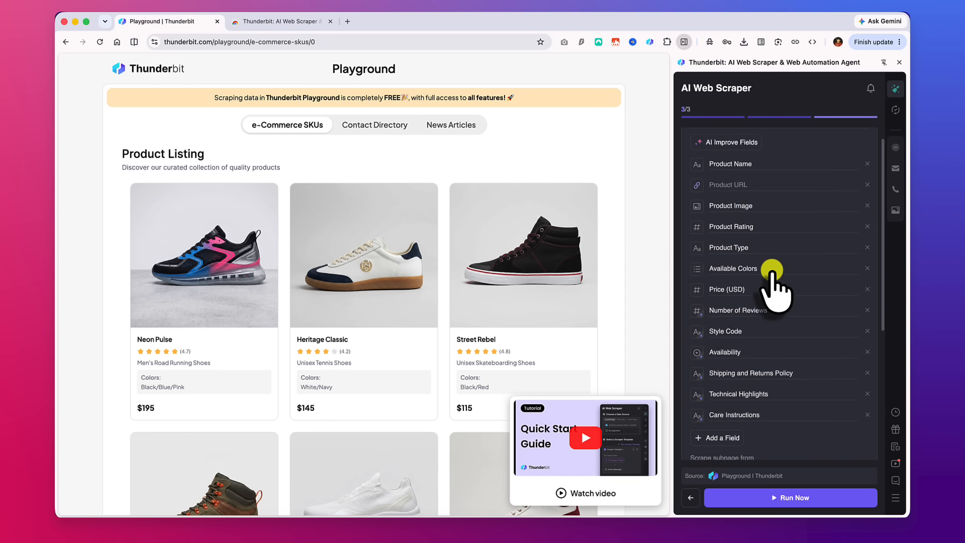
pyautogui.scroll(-2, 773, 274)
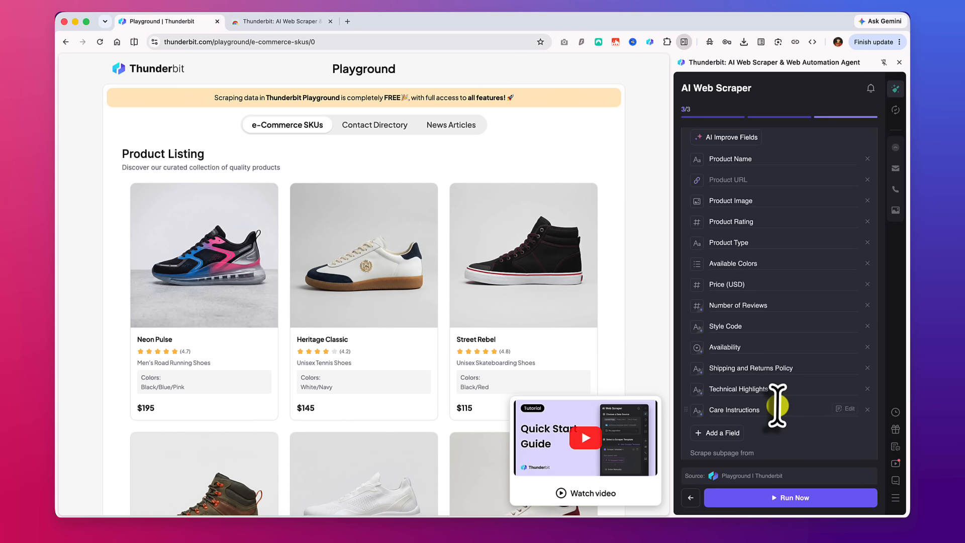
pyautogui.scroll(3, 777, 405)
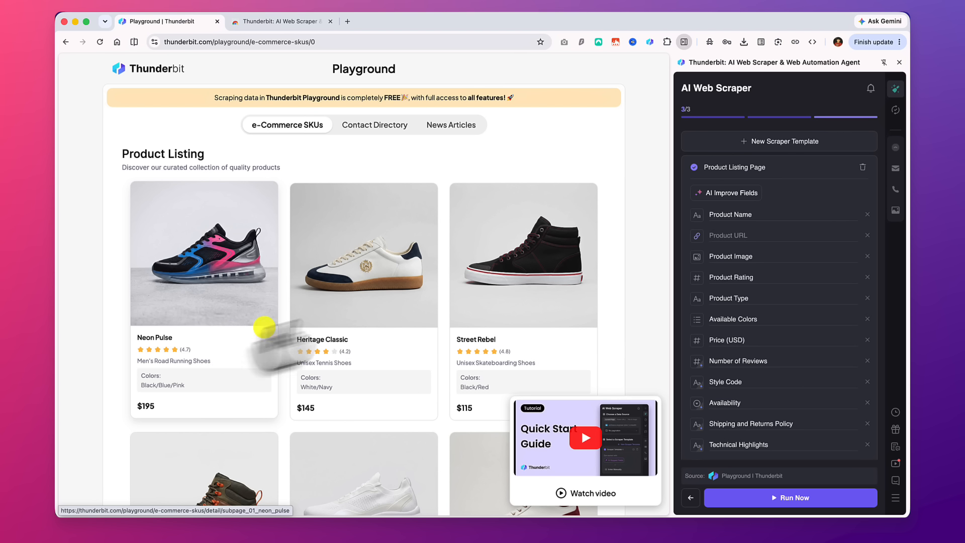
pyautogui.scroll(-5, 737, 254)
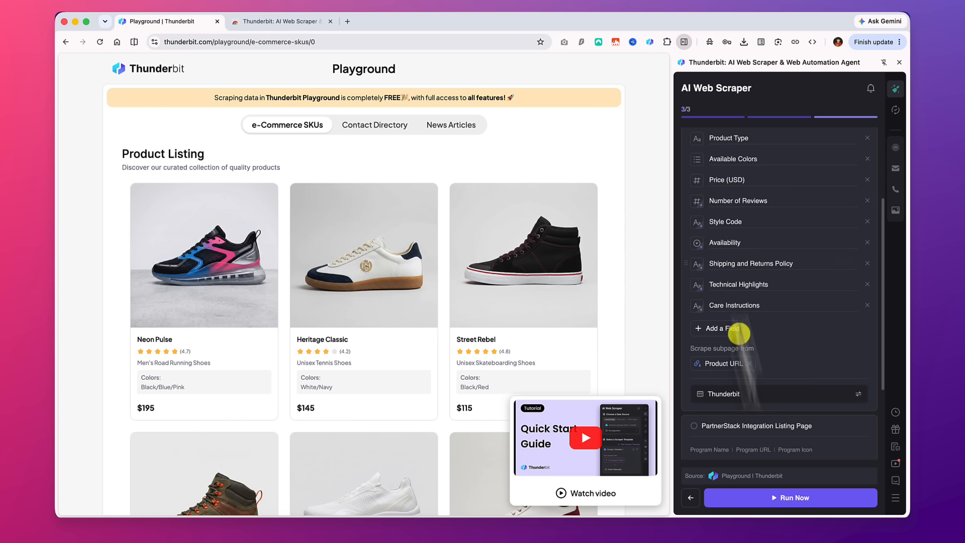
# - Run the Product Listing Page scraper in Cloud Mode and open its result table
pyautogui.click(780, 496)
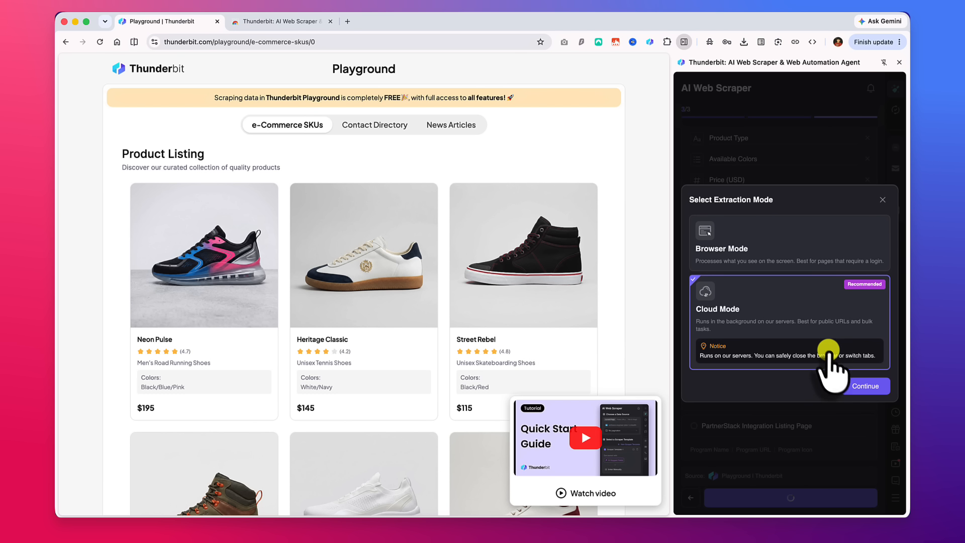
pyautogui.click(859, 388)
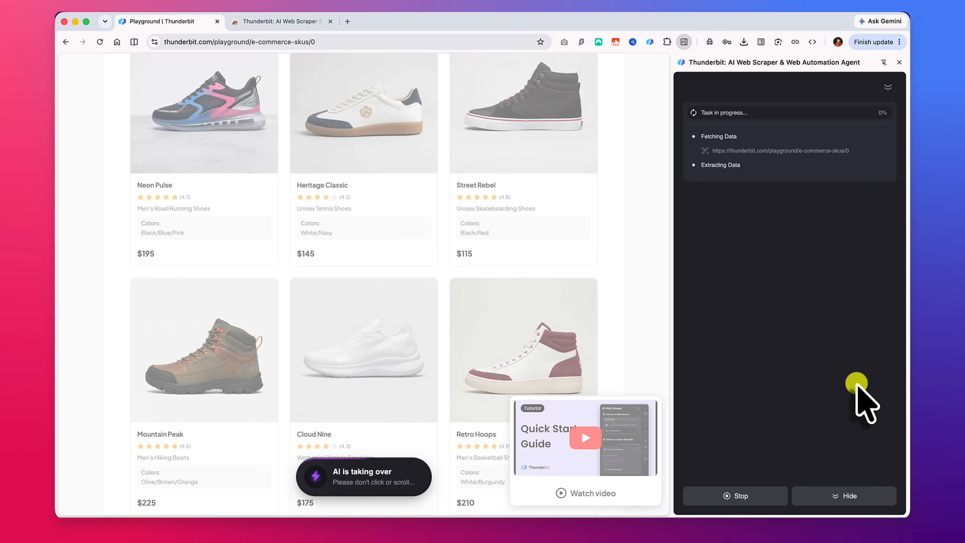
pyautogui.click(777, 7)
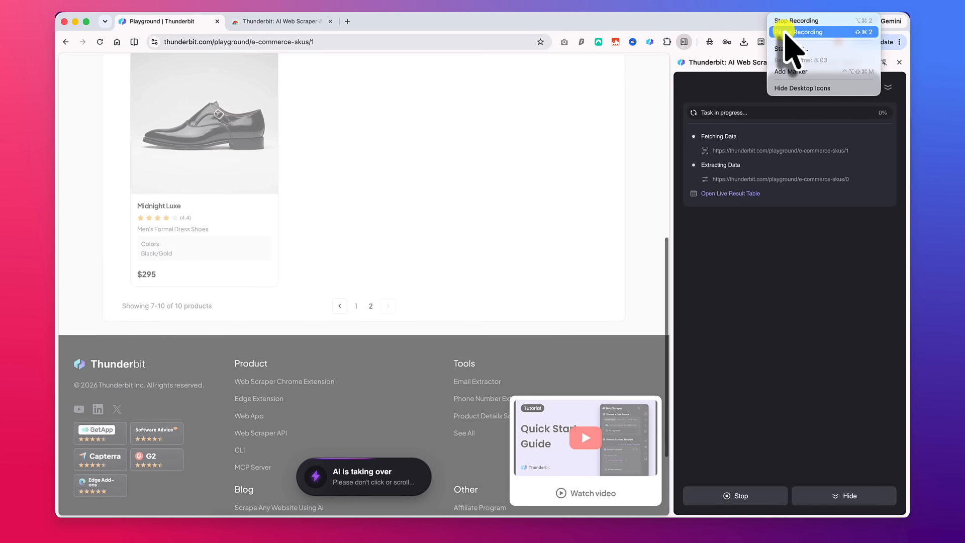
pyautogui.click(828, 257)
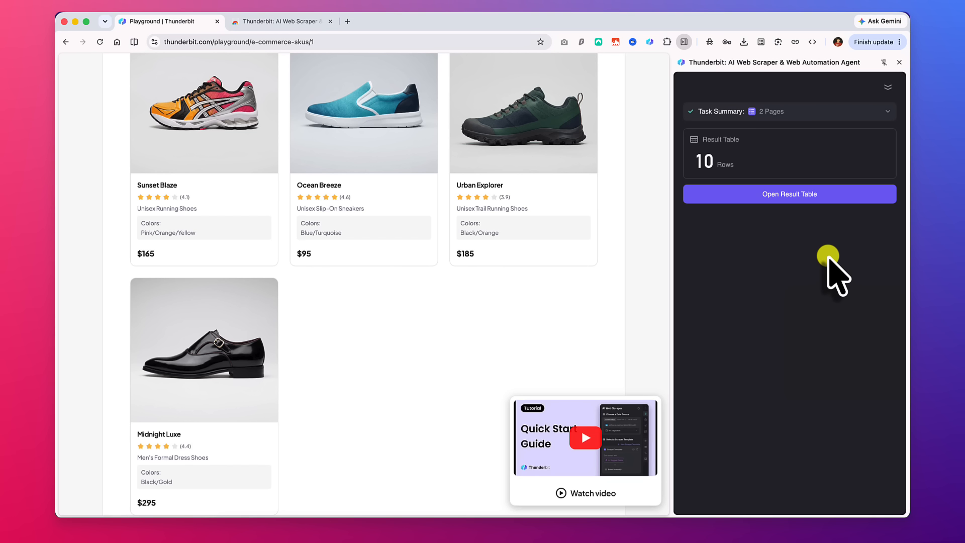
pyautogui.click(787, 201)
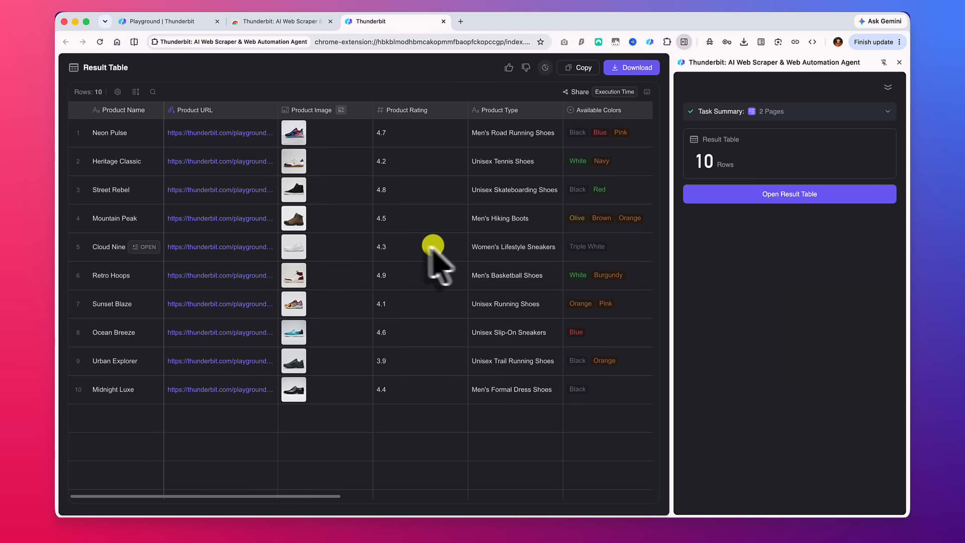
# - Examine the scraped product data across all columns of the result table, from Product URL to Care Instructions
pyautogui.click(274, 30)
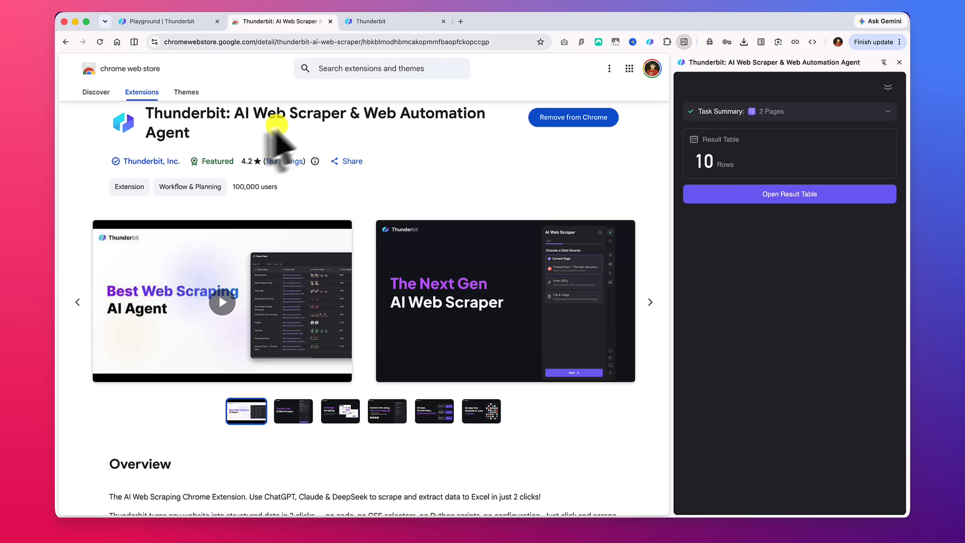
pyautogui.click(358, 27)
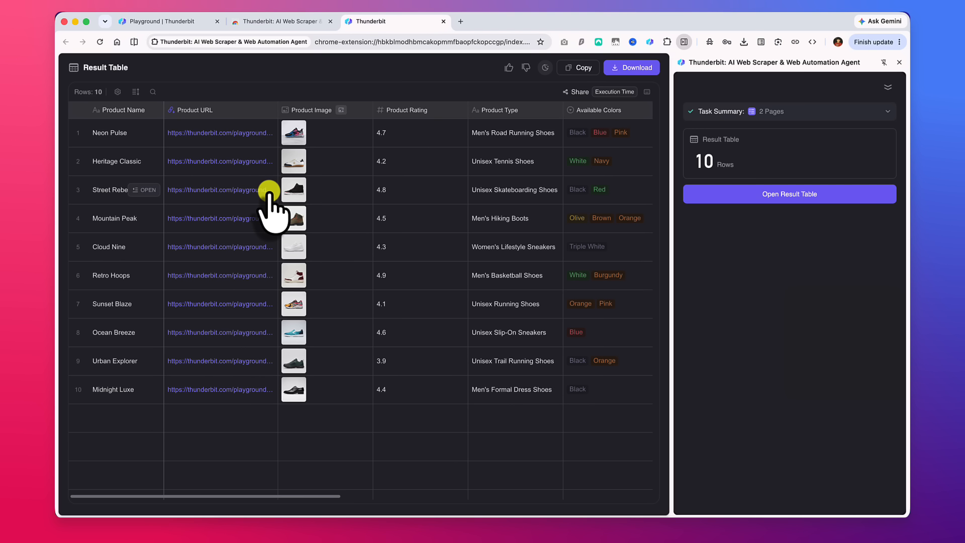
pyautogui.hscroll(10, 269, 191)
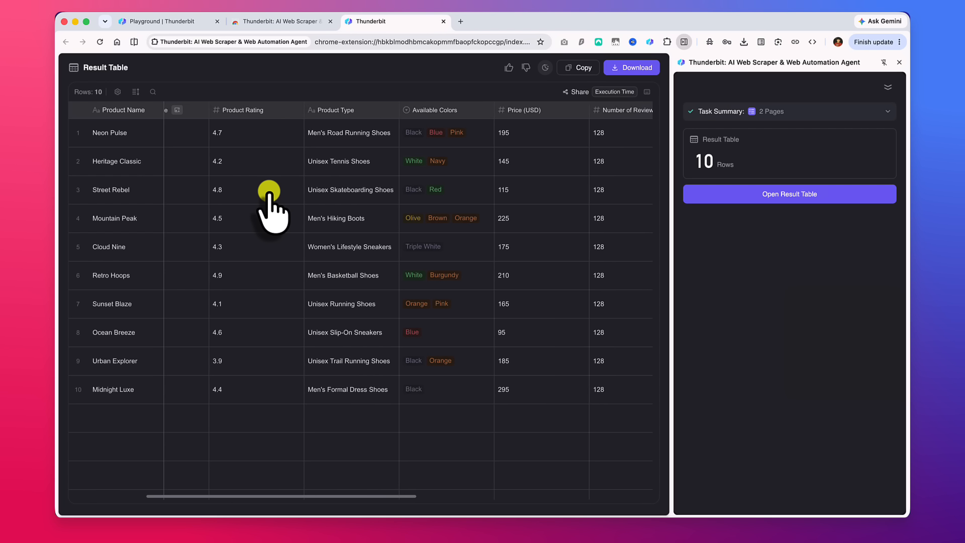
pyautogui.hscroll(-10, 269, 191)
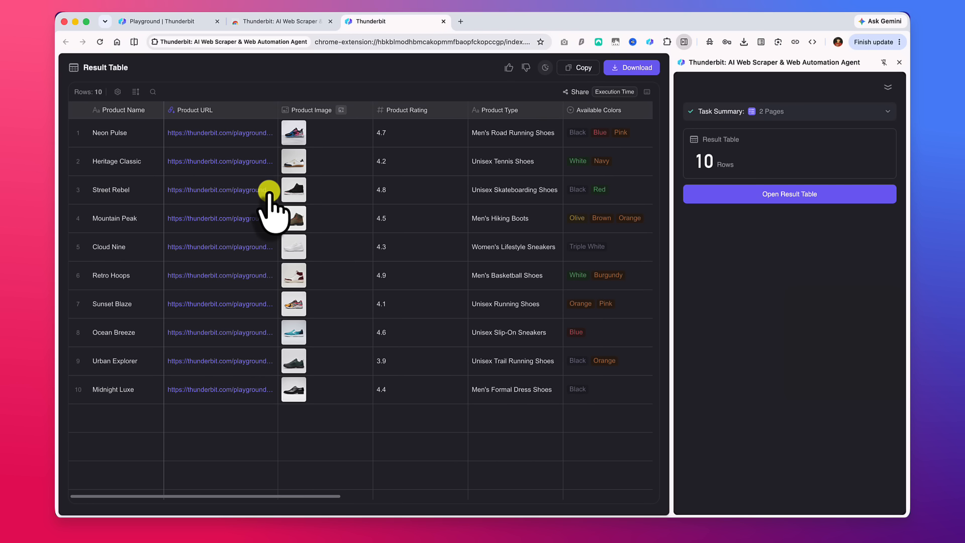
pyautogui.hscroll(5, 364, 216)
pyautogui.hscroll(8, 459, 214)
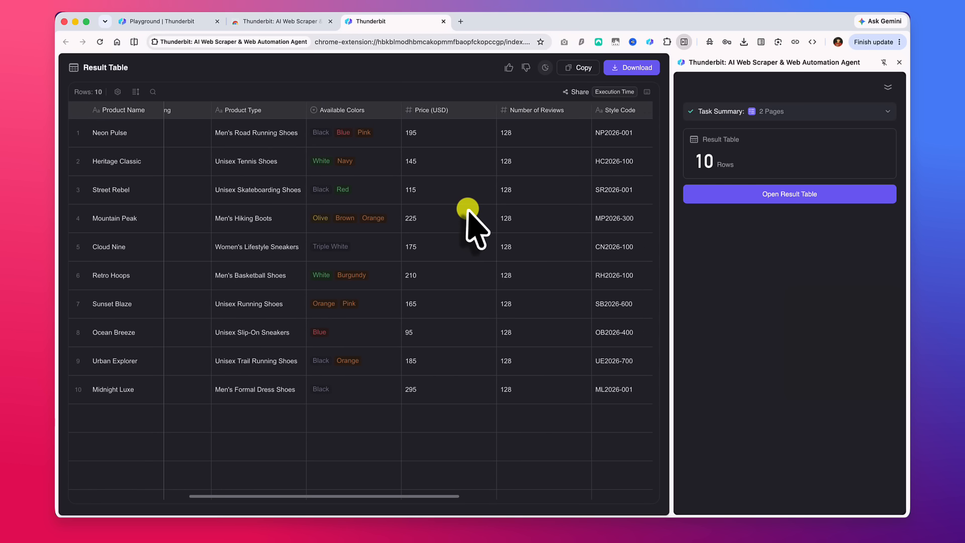
pyautogui.hscroll(6, 498, 210)
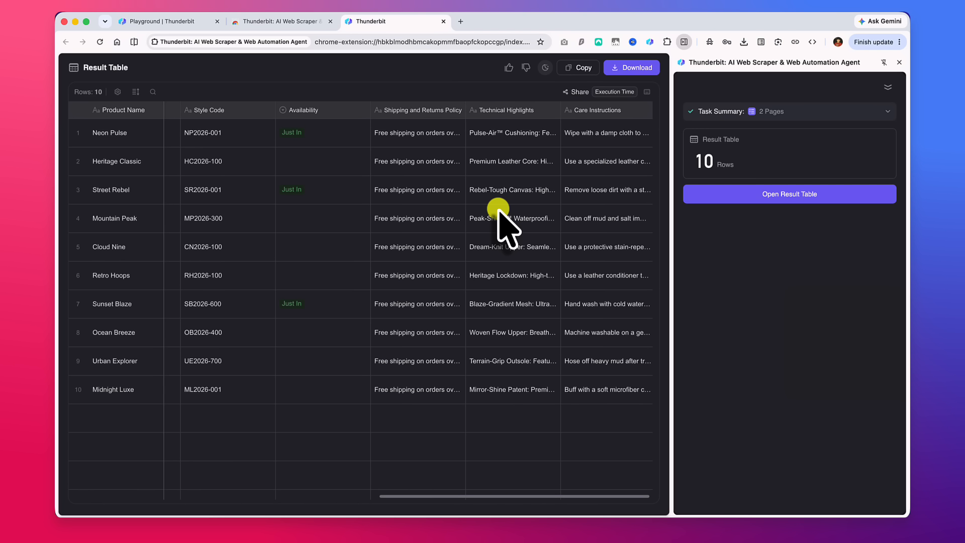
pyautogui.hscroll(-15, 499, 211)
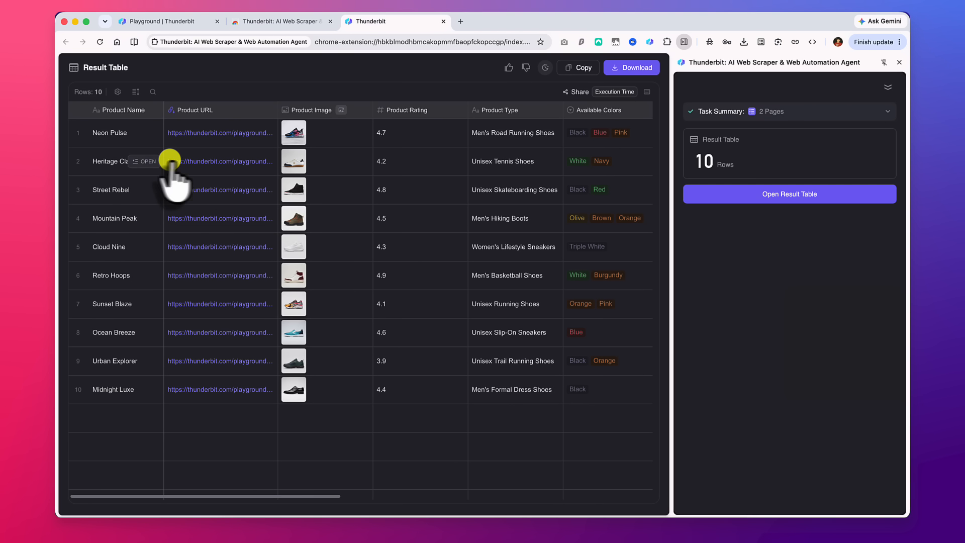
# - Search Google for "thunderbit pricing" in a new browser tab and open Thunderbit's Pricing Plans page
pyautogui.click(144, 22)
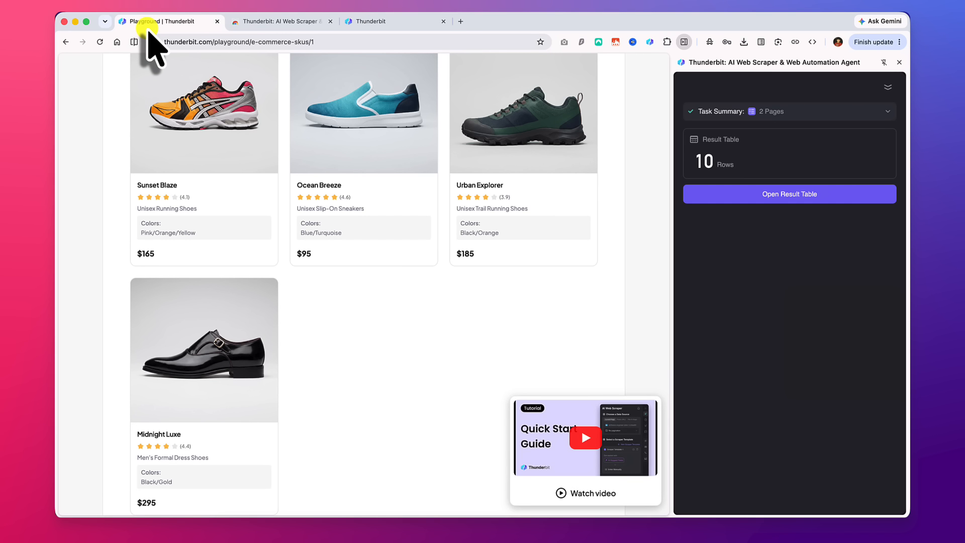
pyautogui.click(431, 20)
pyautogui.click(459, 21)
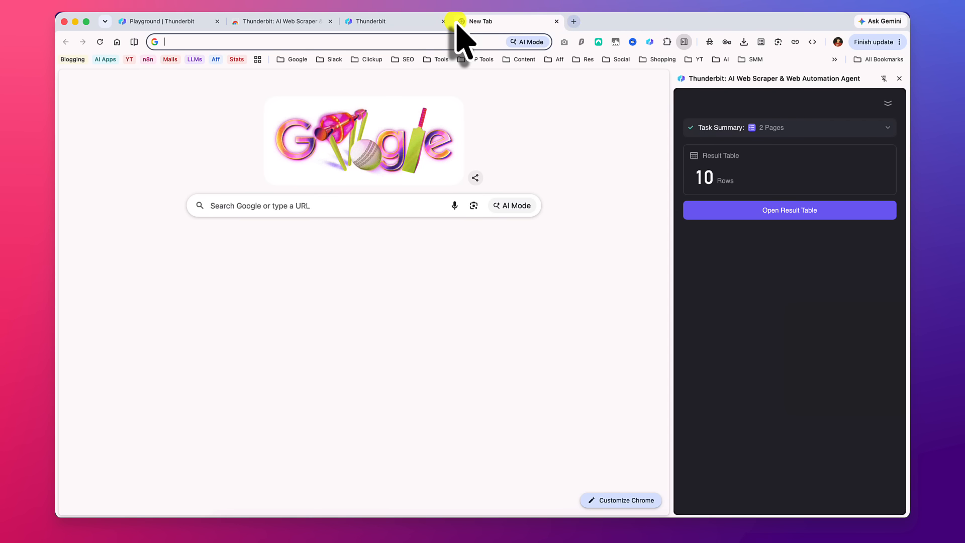
pyautogui.write('thur')
pyautogui.press('BackSpace')
pyautogui.write('nderbit pri')
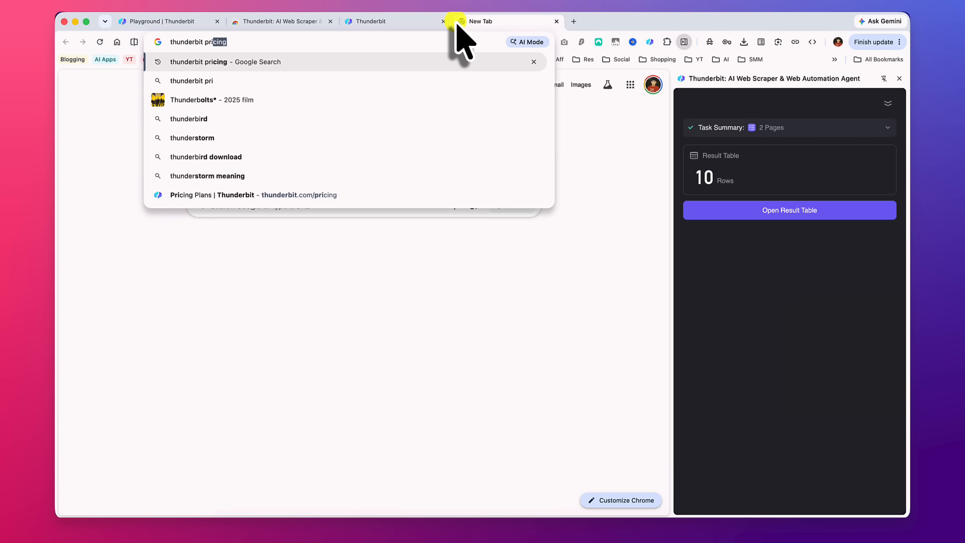
pyautogui.press('Return')
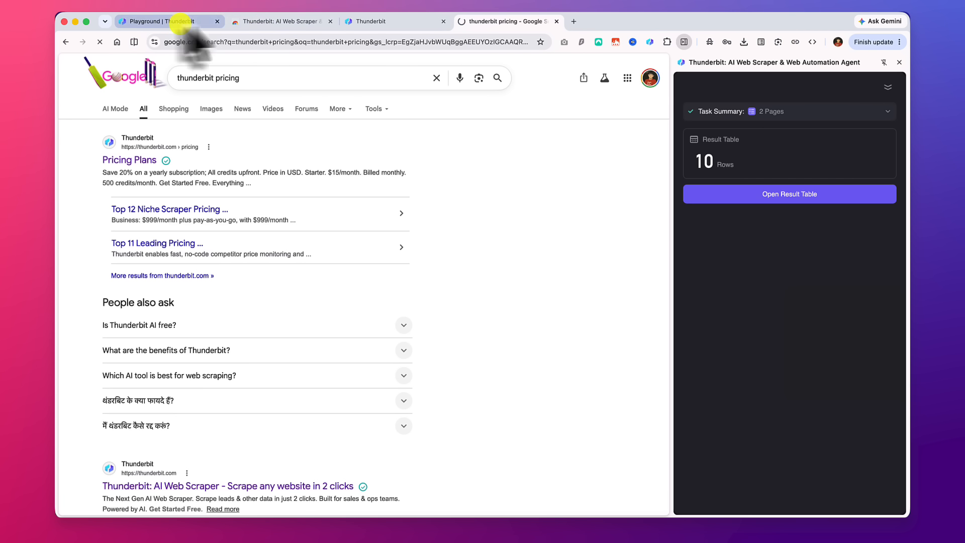
# - Return to the result table and check its sharing and download options
pyautogui.click(351, 21)
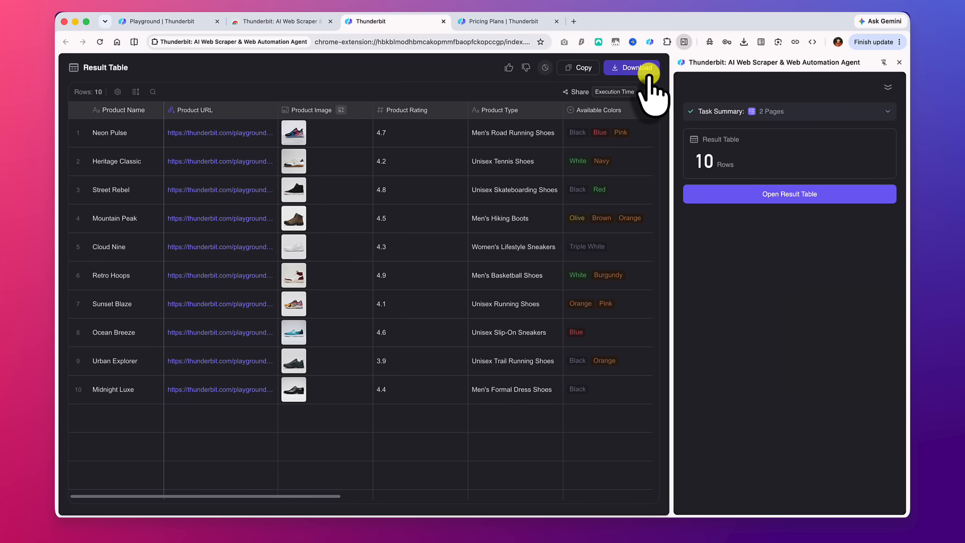
pyautogui.click(578, 92)
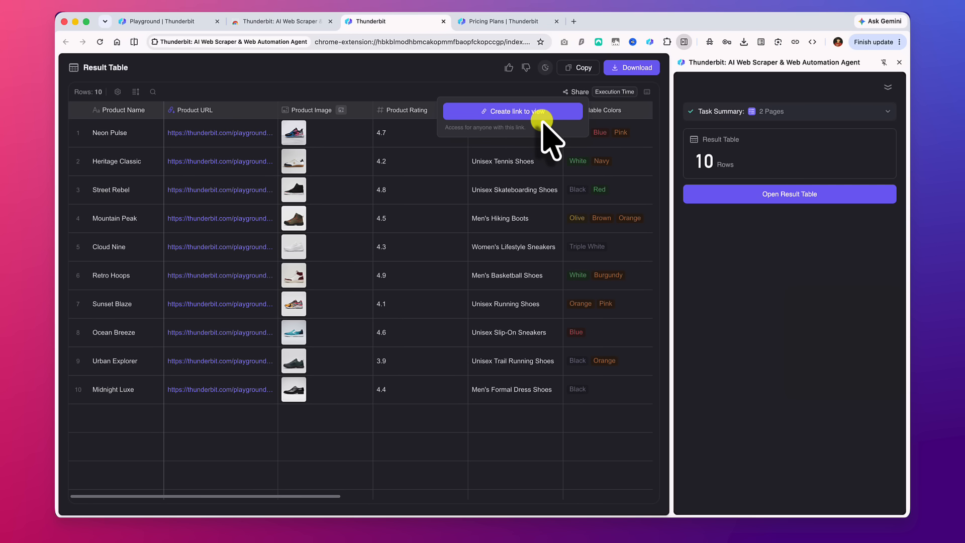
pyautogui.click(442, 229)
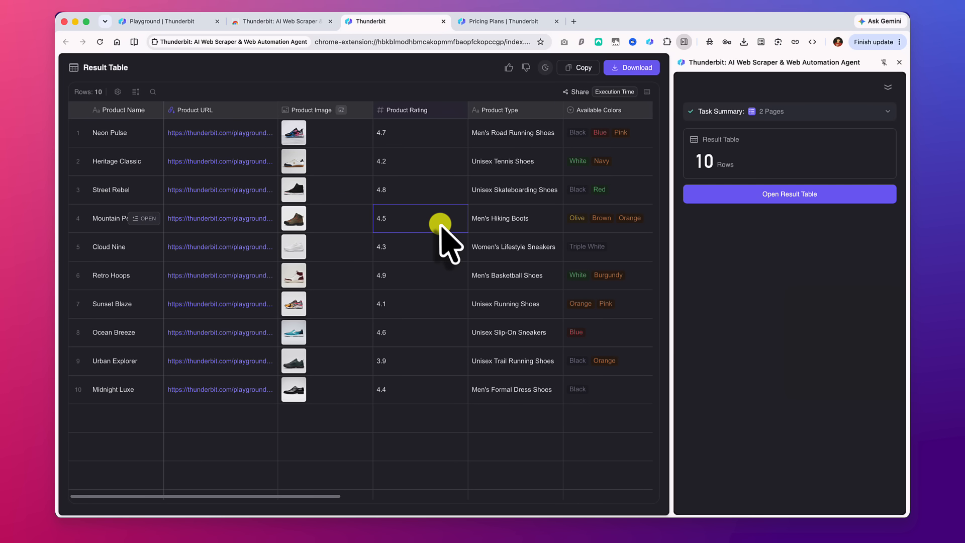
pyautogui.hscroll(10, 440, 227)
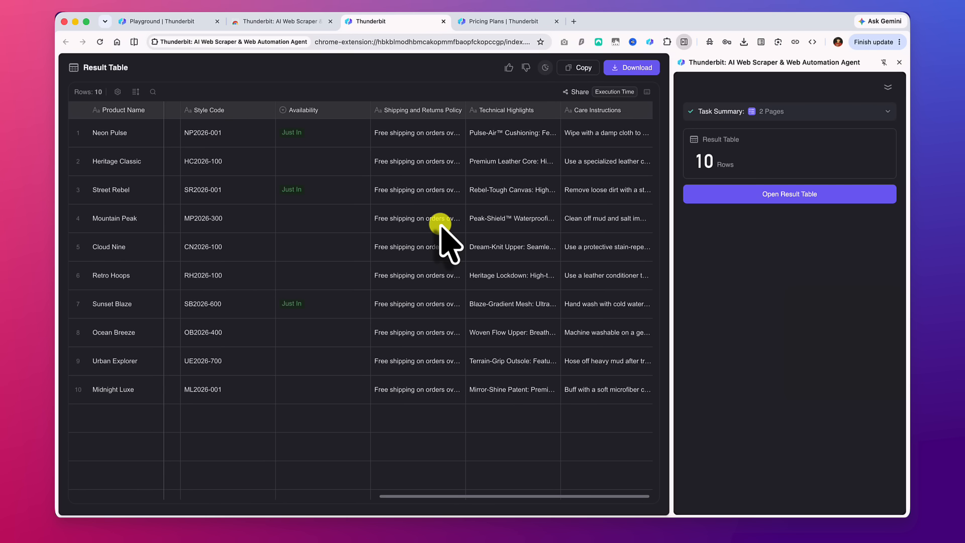
pyautogui.click(625, 71)
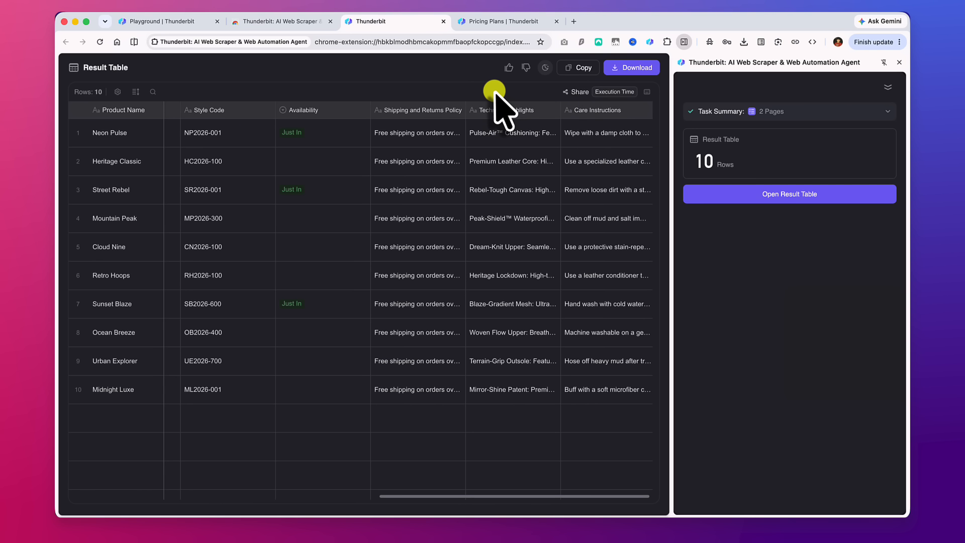
# - Switch the result table to the light theme
pyautogui.click(545, 68)
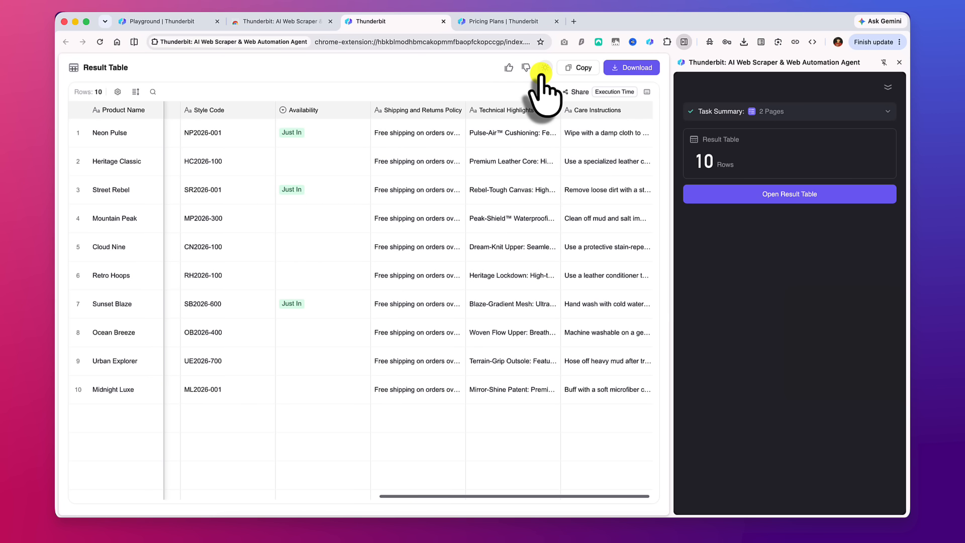
pyautogui.click(545, 68)
pyautogui.click(545, 68)
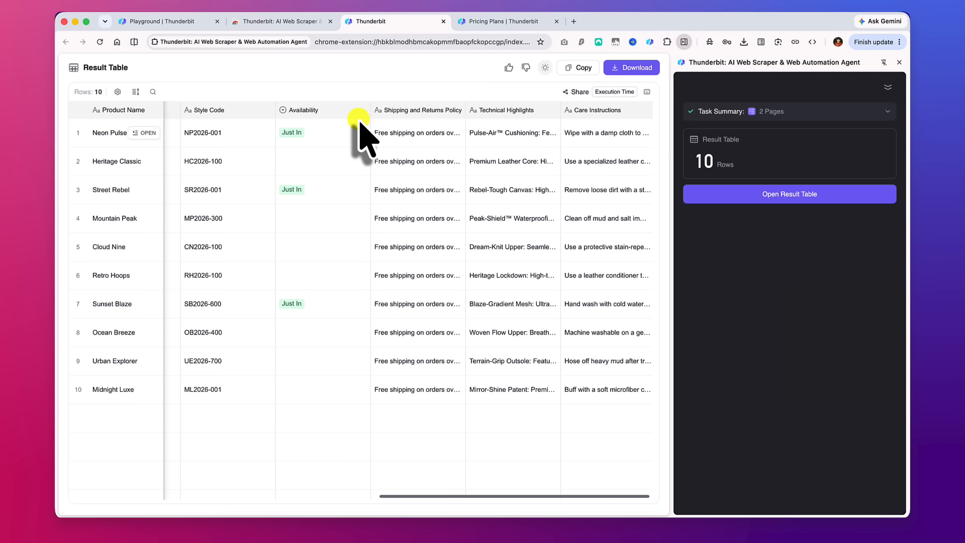
# - Compare the Starter and Pro plans with Monthly billing on the Pricing Plans page and open the Pro plan's credit options
pyautogui.click(495, 21)
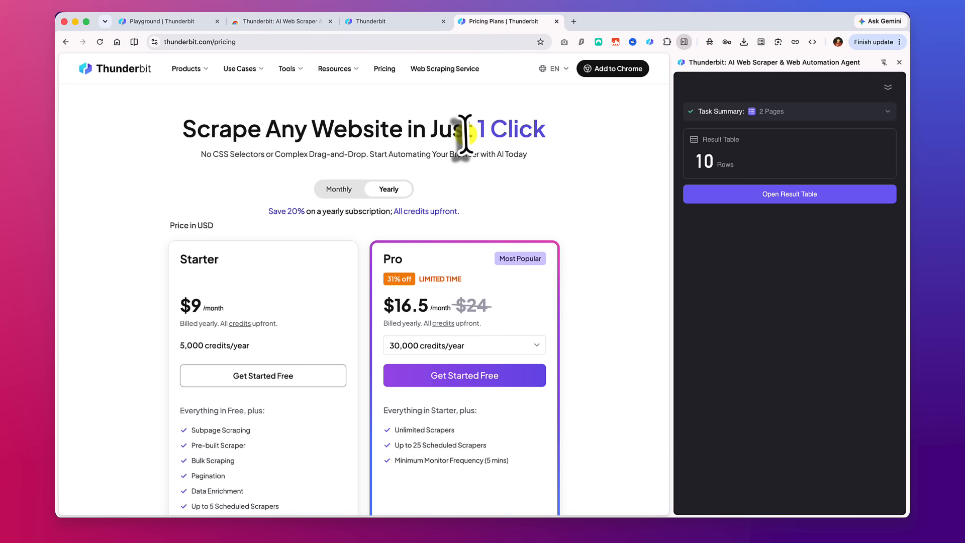
pyautogui.scroll(-1, 459, 194)
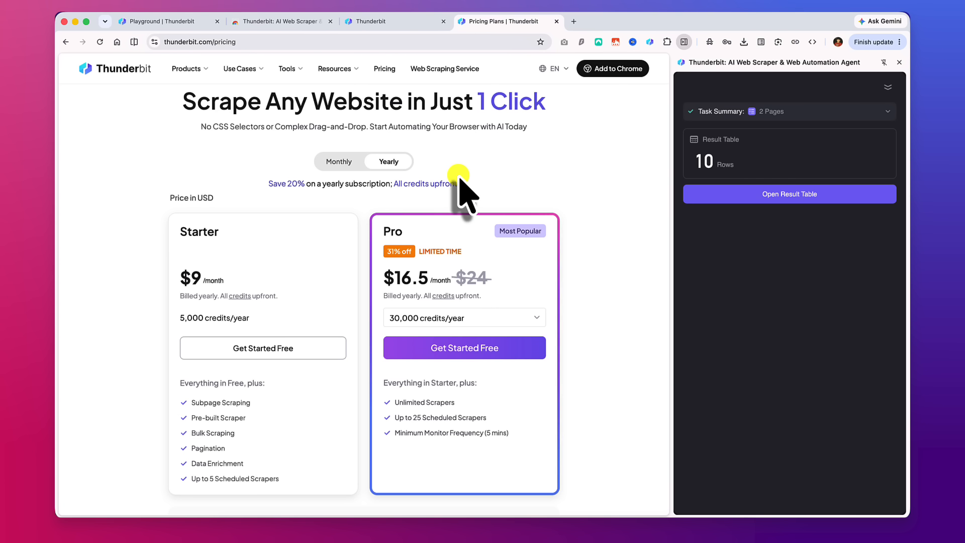
pyautogui.click(339, 162)
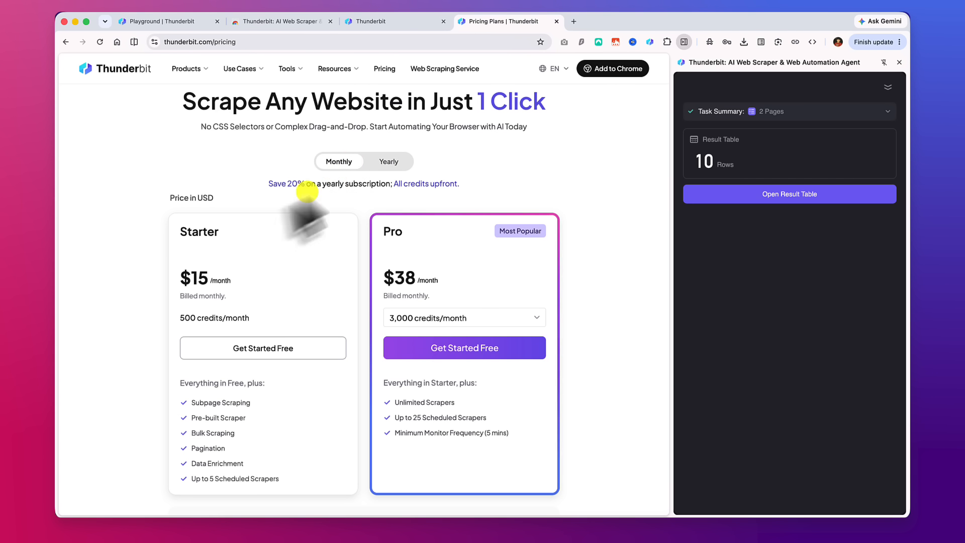
pyautogui.scroll(-1, 273, 214)
pyautogui.scroll(-1, 272, 214)
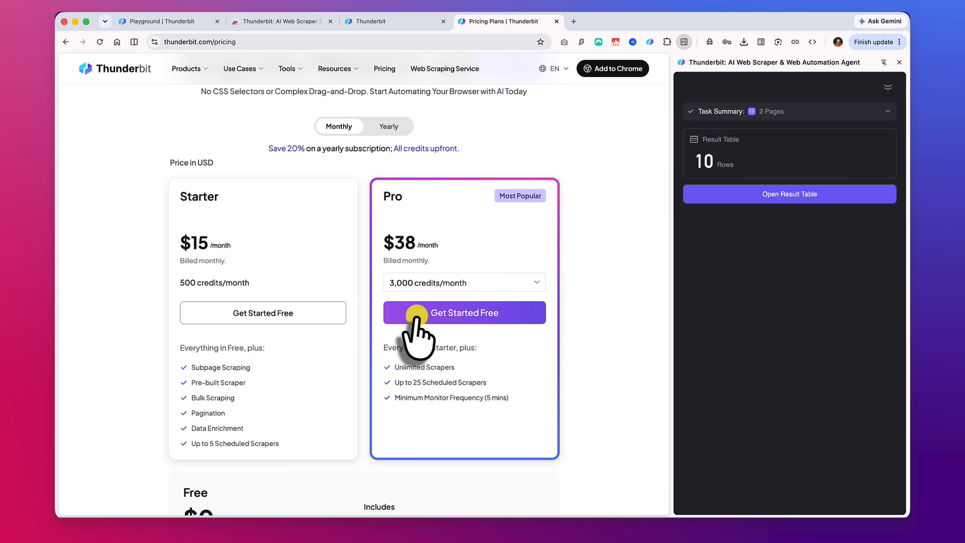
pyautogui.scroll(-1, 448, 286)
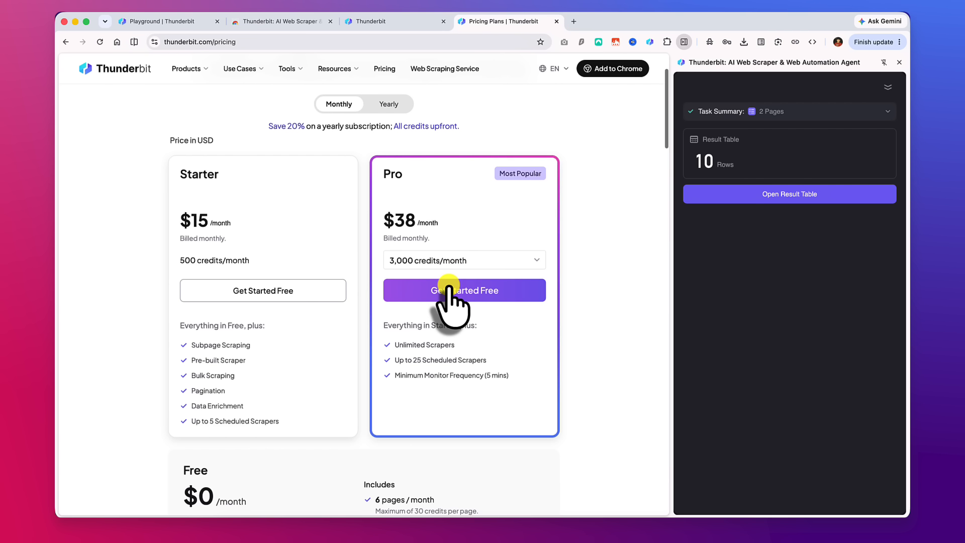
pyautogui.click(451, 262)
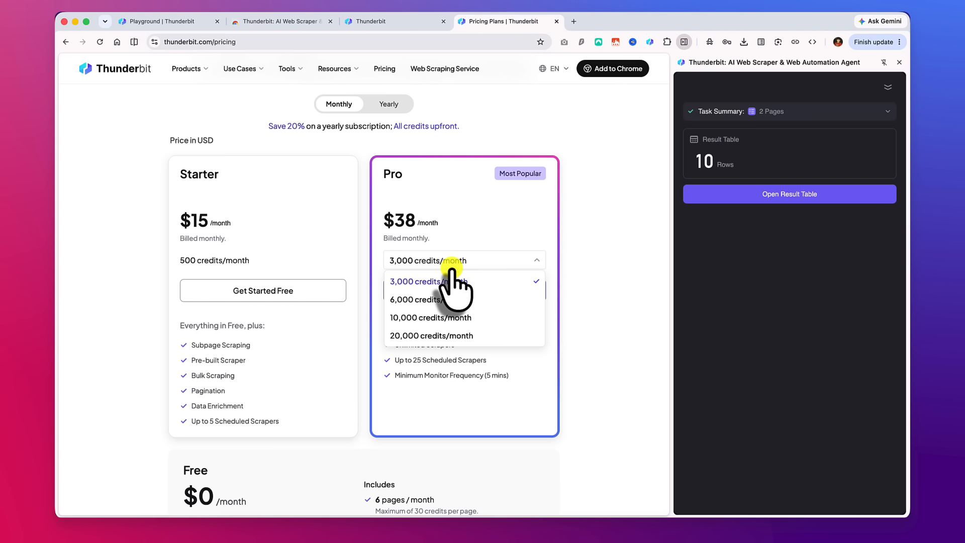
# - Choose 20,000 credits/month for the Pro plan and review the features of the Starter, Pro and Free plans
pyautogui.click(433, 335)
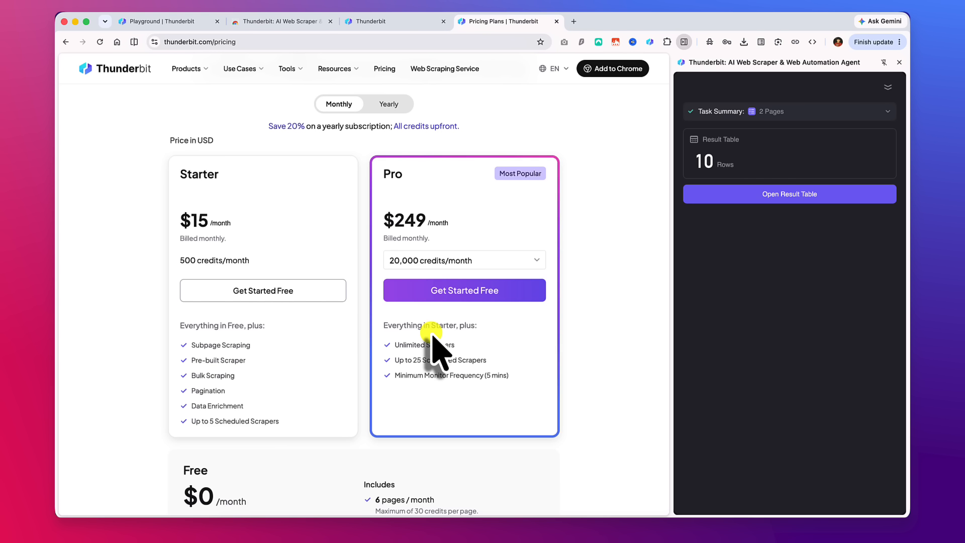
pyautogui.scroll(-3, 433, 341)
pyautogui.scroll(2, 427, 281)
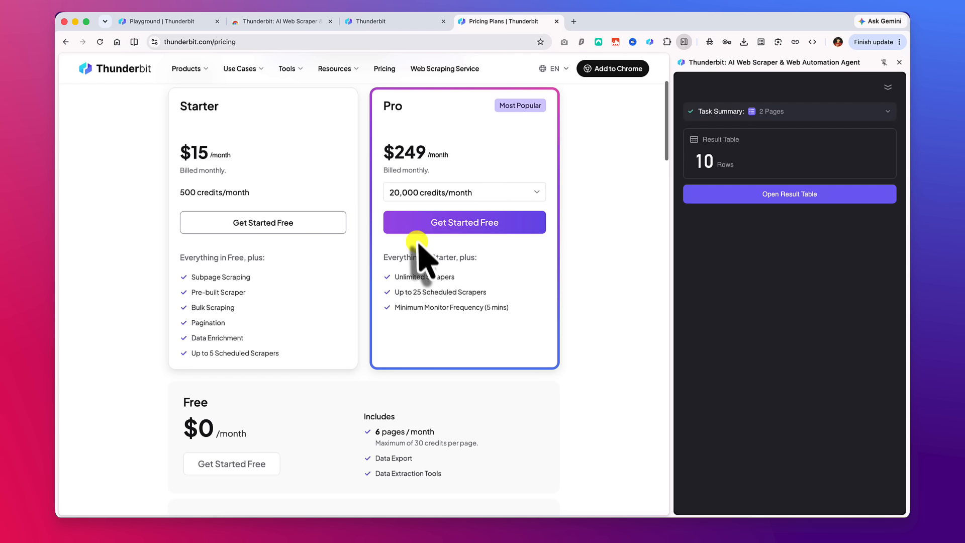
pyautogui.scroll(-5, 421, 247)
pyautogui.scroll(10, 474, 237)
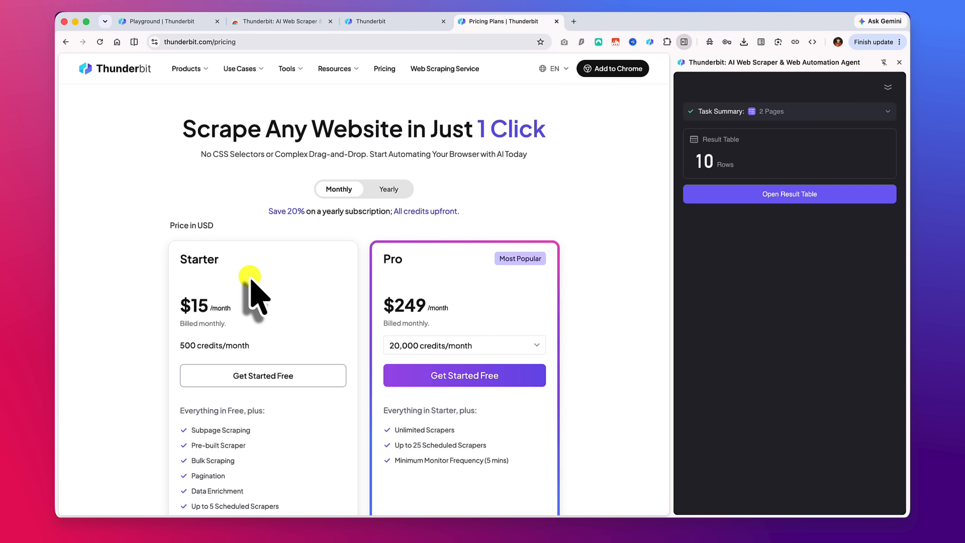
pyautogui.scroll(-3, 241, 382)
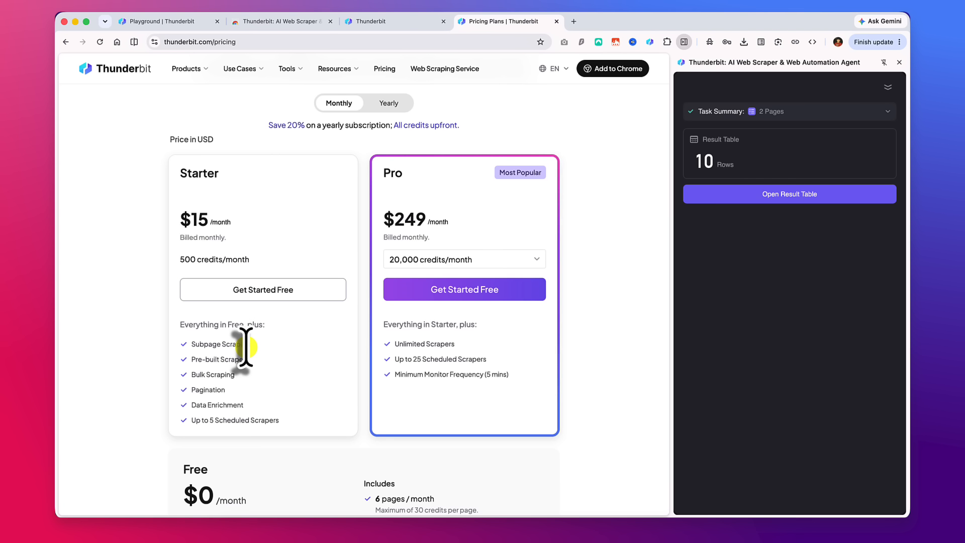
# - Switch the pricing plans to Yearly billing and compare the Starter and Pro prices and credits
pyautogui.scroll(3, 243, 347)
pyautogui.click(381, 193)
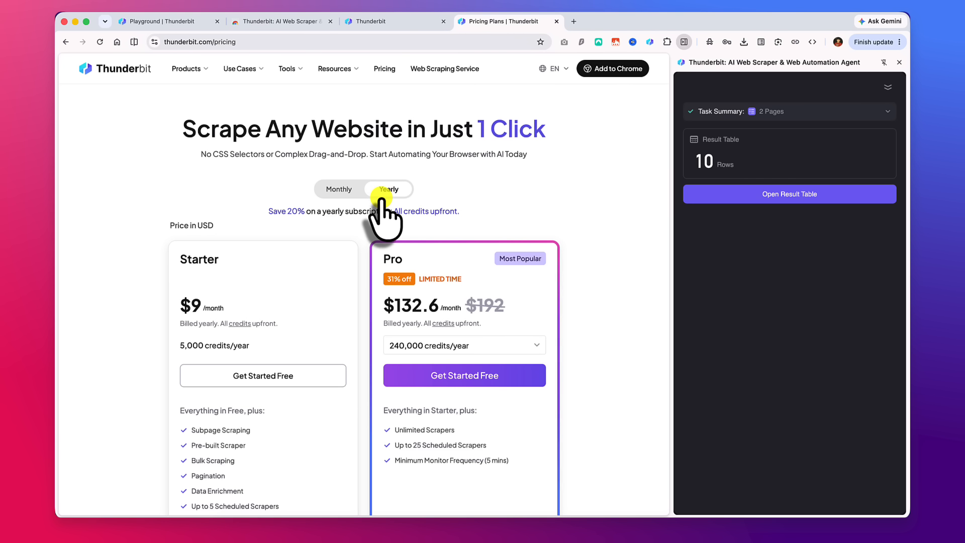
pyautogui.scroll(-3, 326, 252)
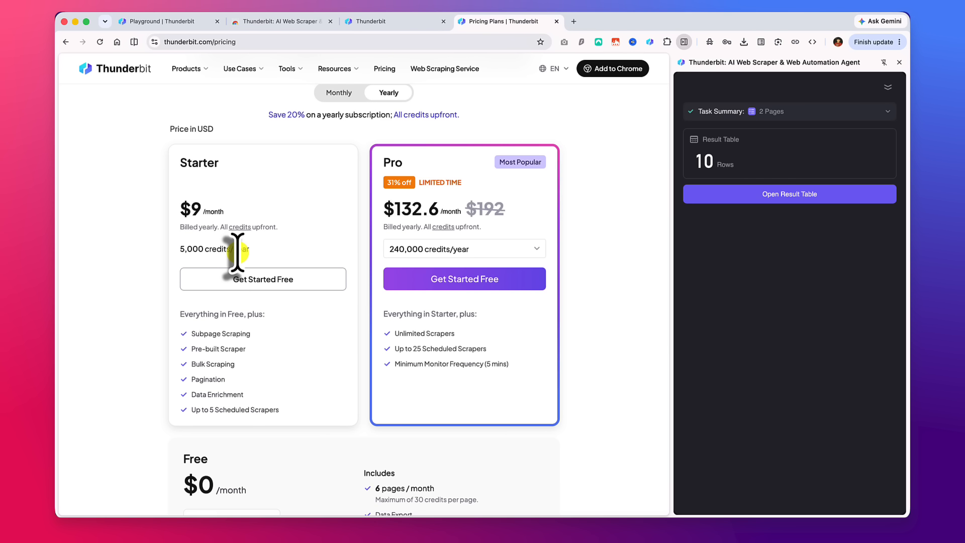
pyautogui.scroll(-2, 327, 251)
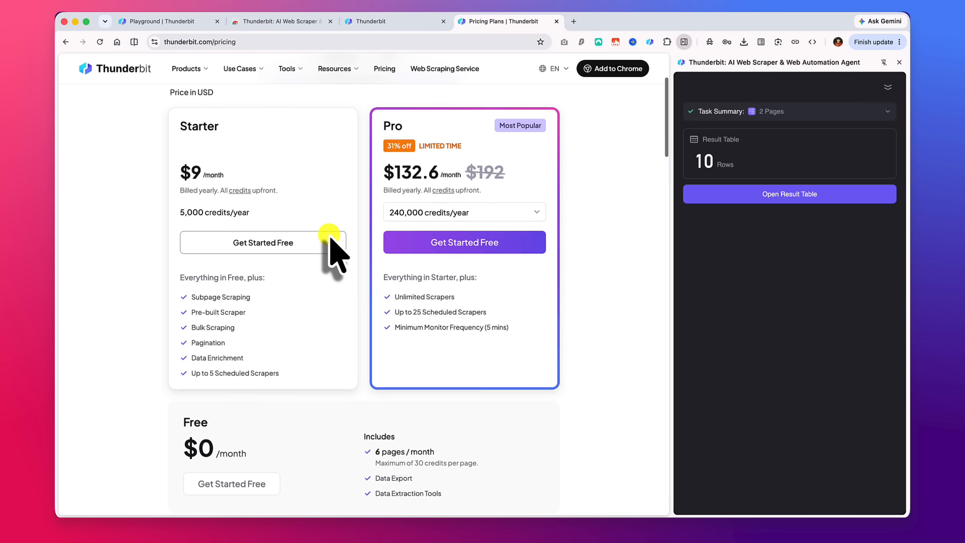
pyautogui.scroll(5, 396, 224)
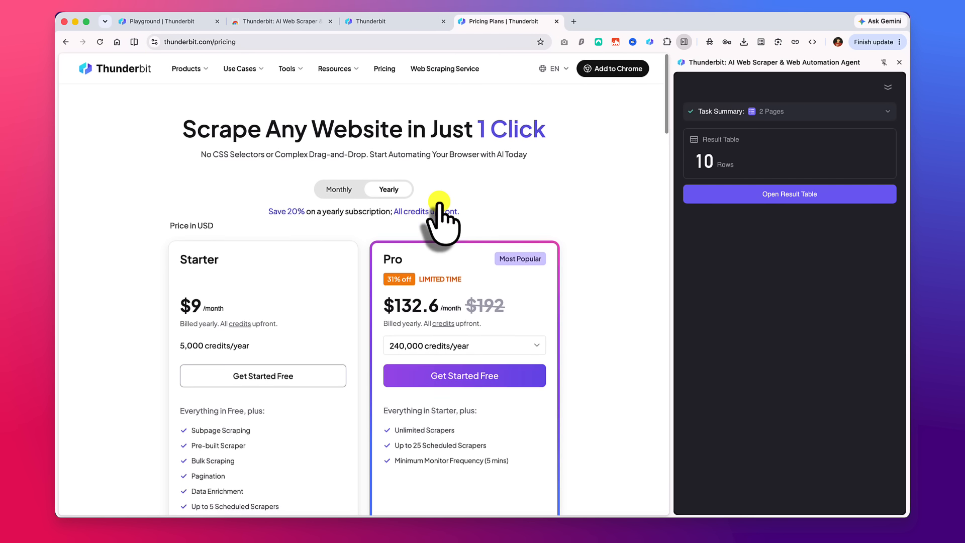